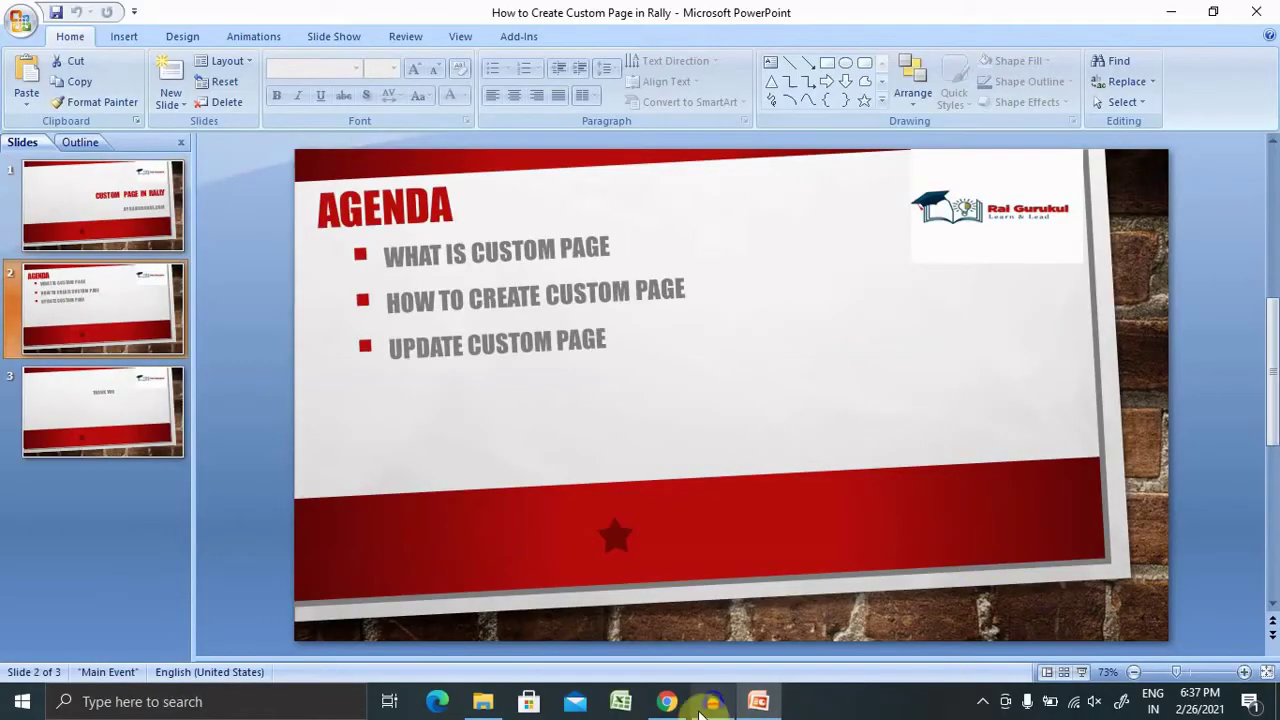
{"action": "left_click", "coordinate": [664, 704]}
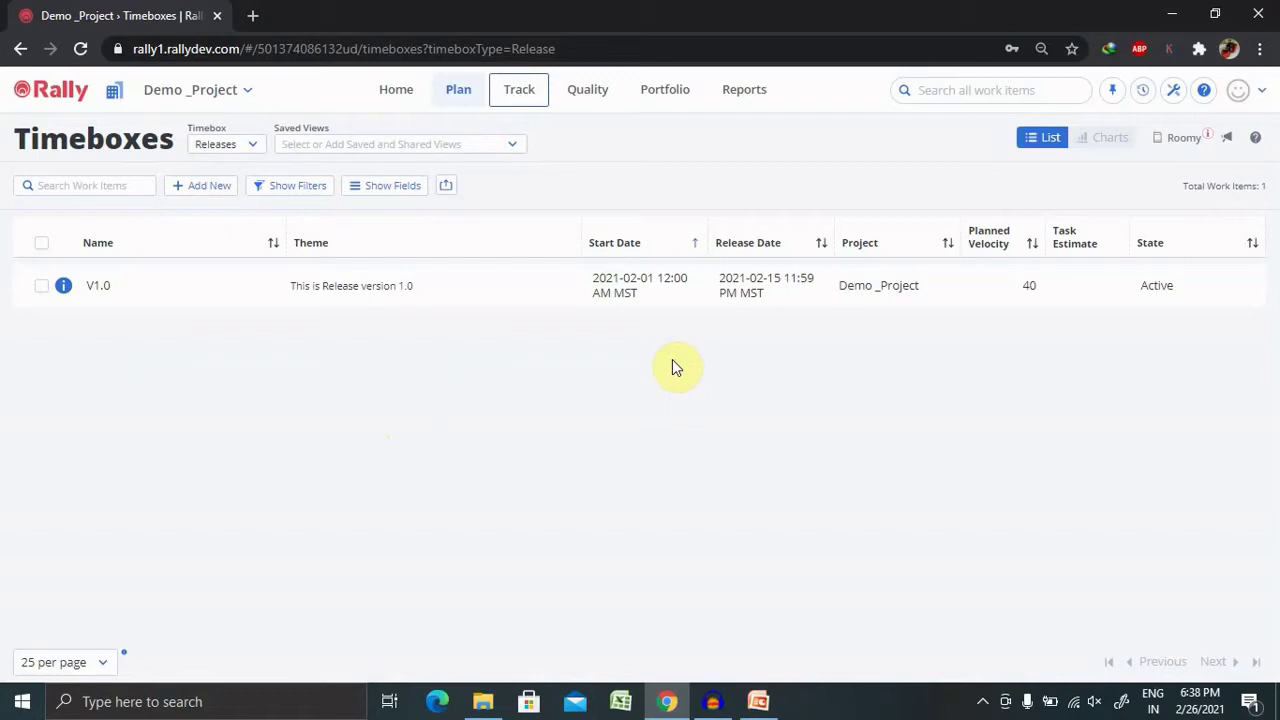
Browse the Track, Quality and Portfolio page menus, leaving the Track pages list open
{"action": "left_click", "coordinate": [527, 99]}
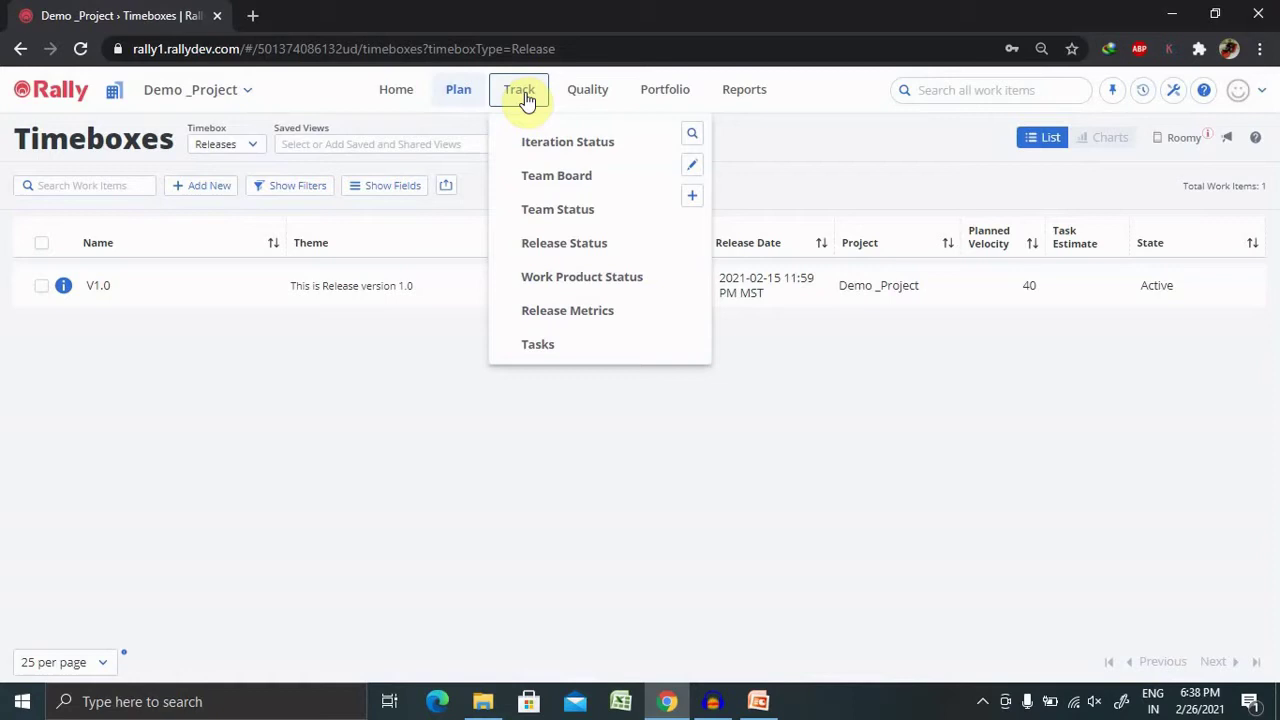
{"action": "left_click", "coordinate": [825, 164]}
{"action": "left_click", "coordinate": [615, 96]}
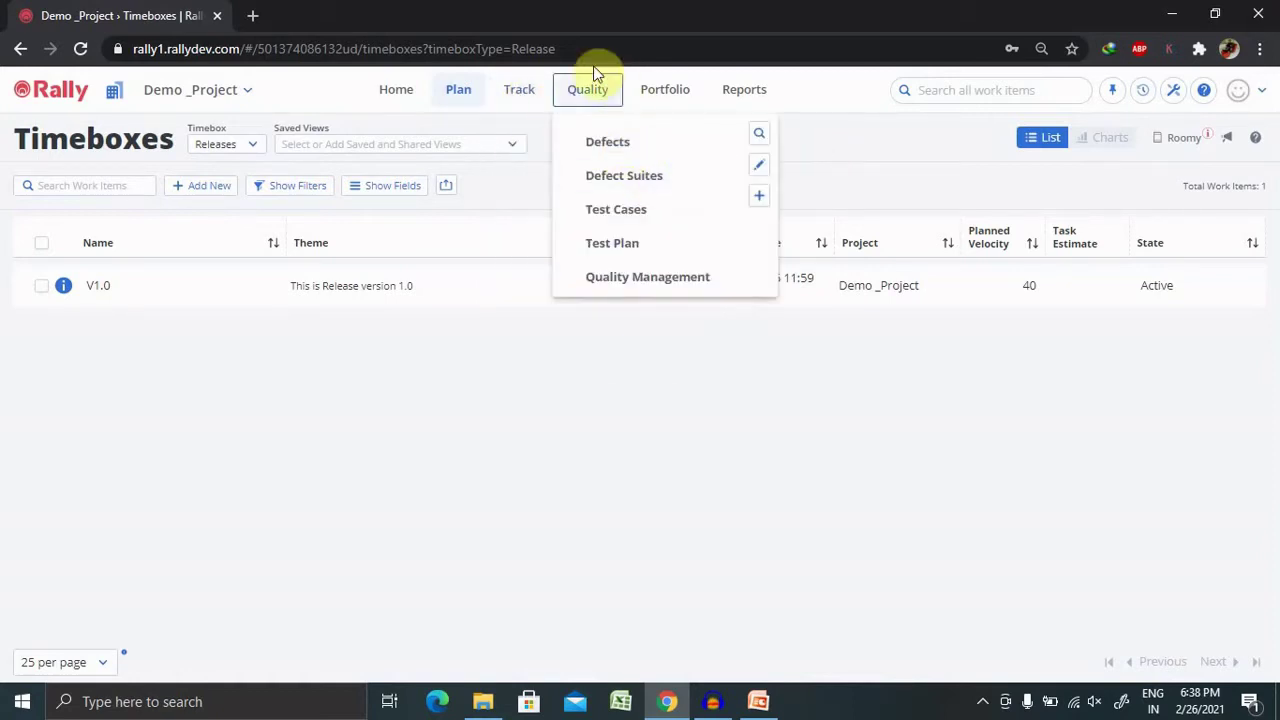
{"action": "left_click", "coordinate": [690, 94]}
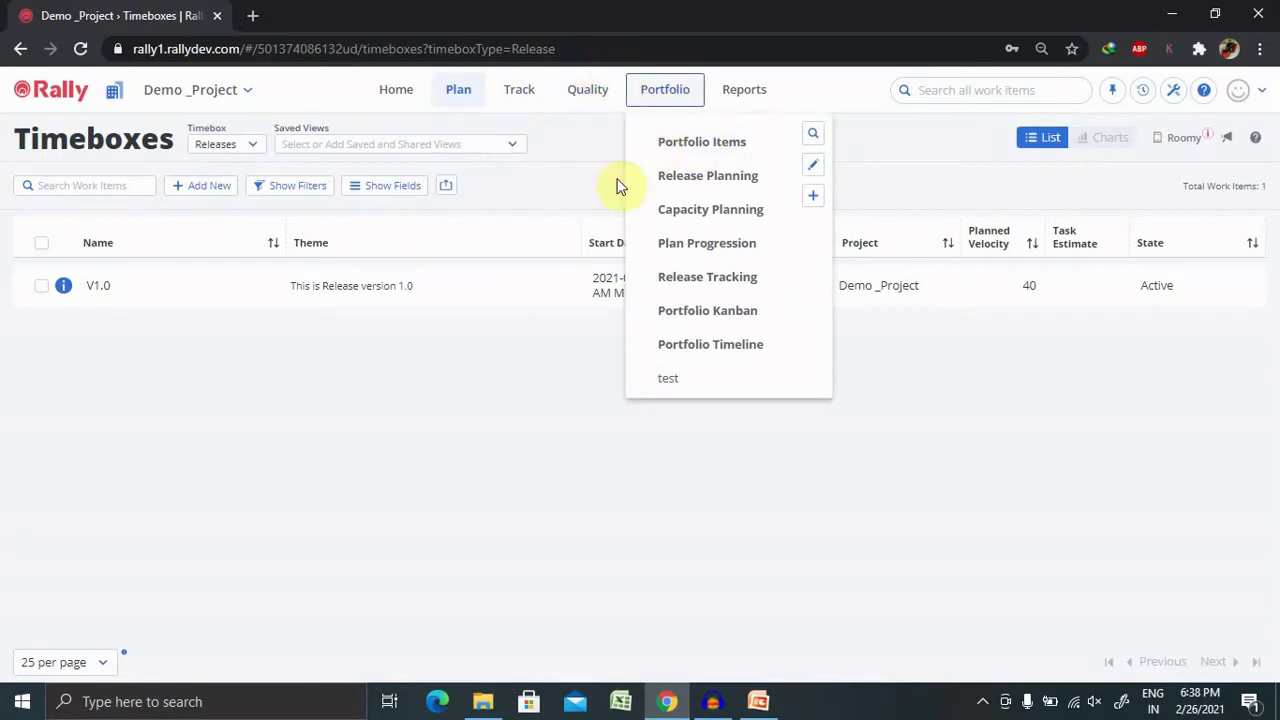
{"action": "left_click", "coordinate": [677, 107]}
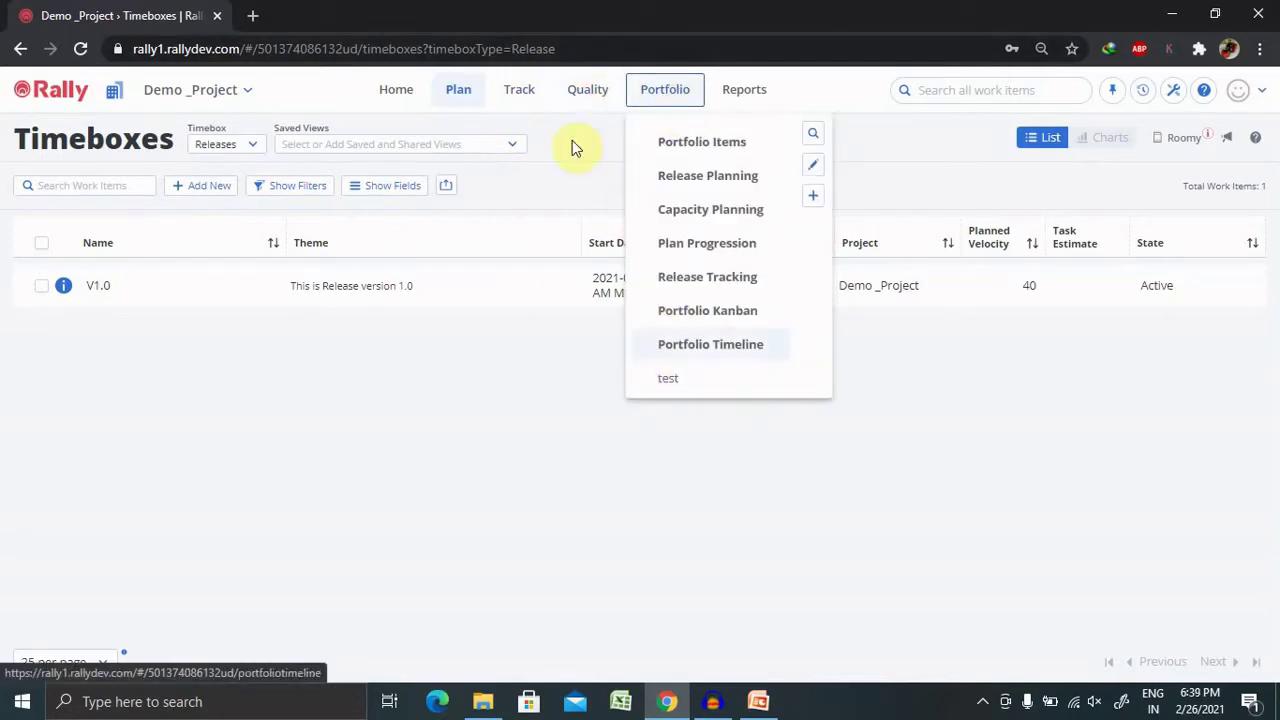
{"action": "left_click", "coordinate": [588, 100]}
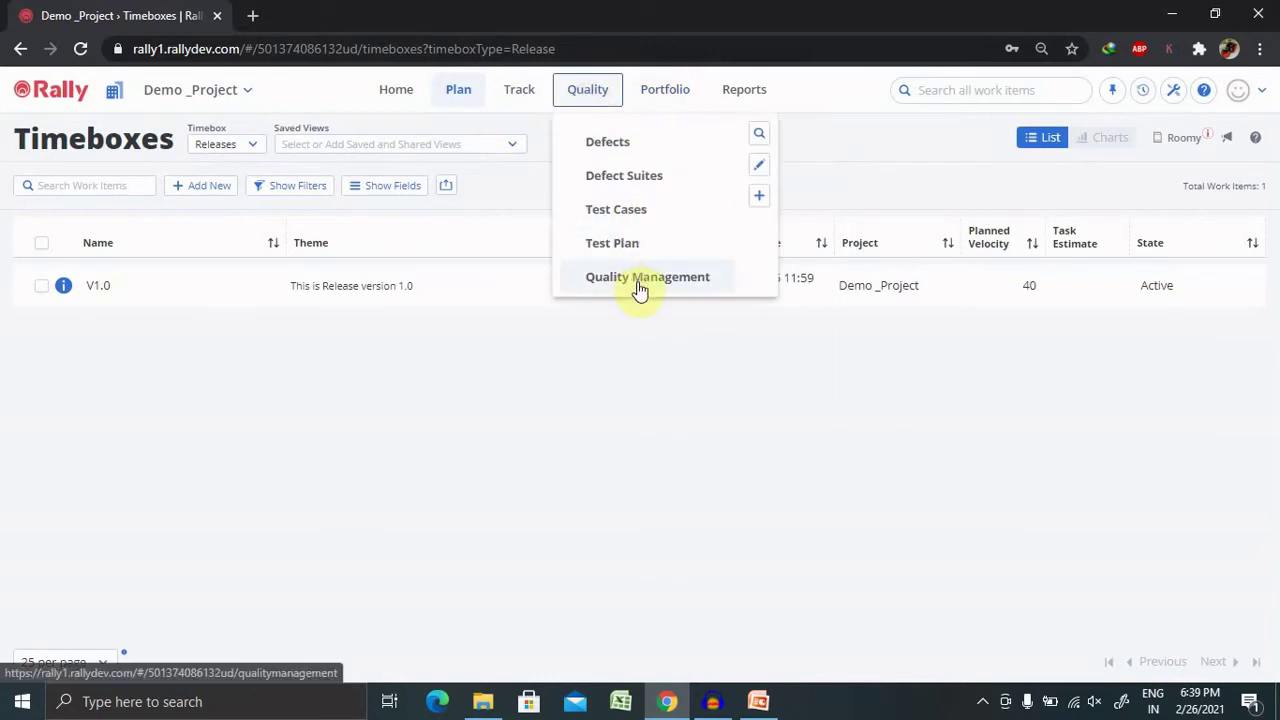
{"action": "left_click", "coordinate": [518, 90]}
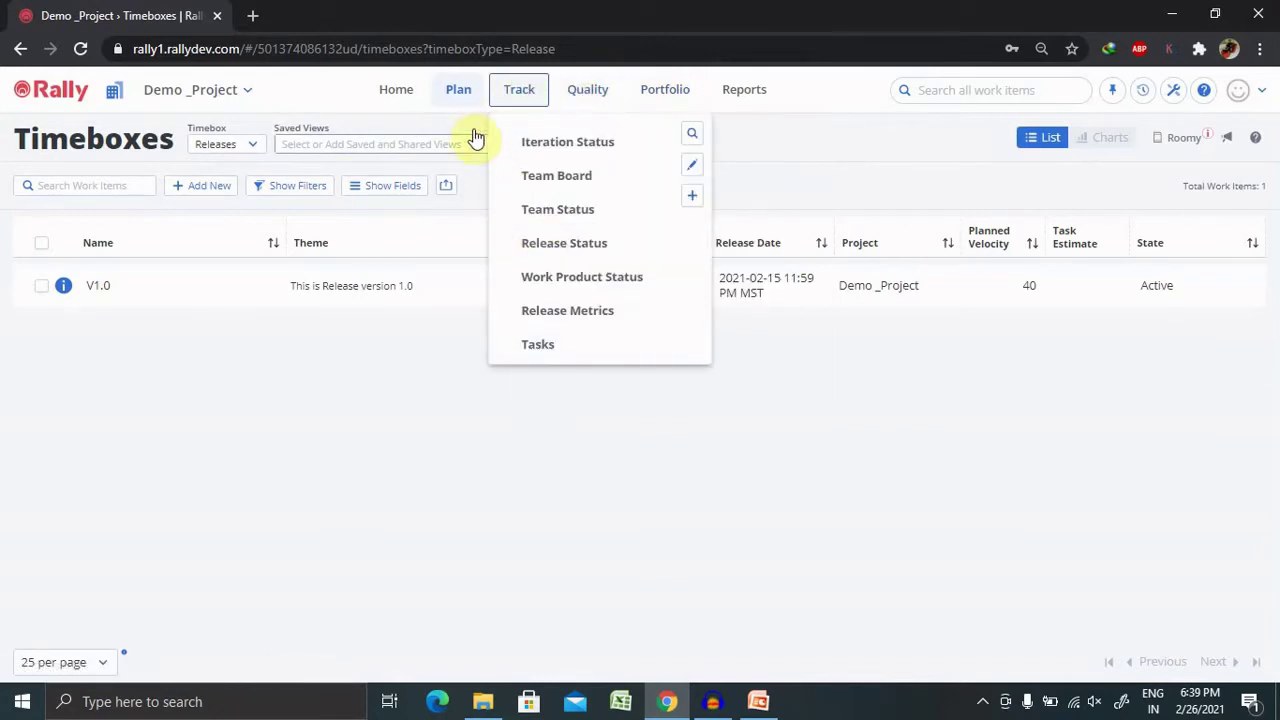
Create a new custom page under Plan named Demo_Test
{"action": "left_click", "coordinate": [458, 100]}
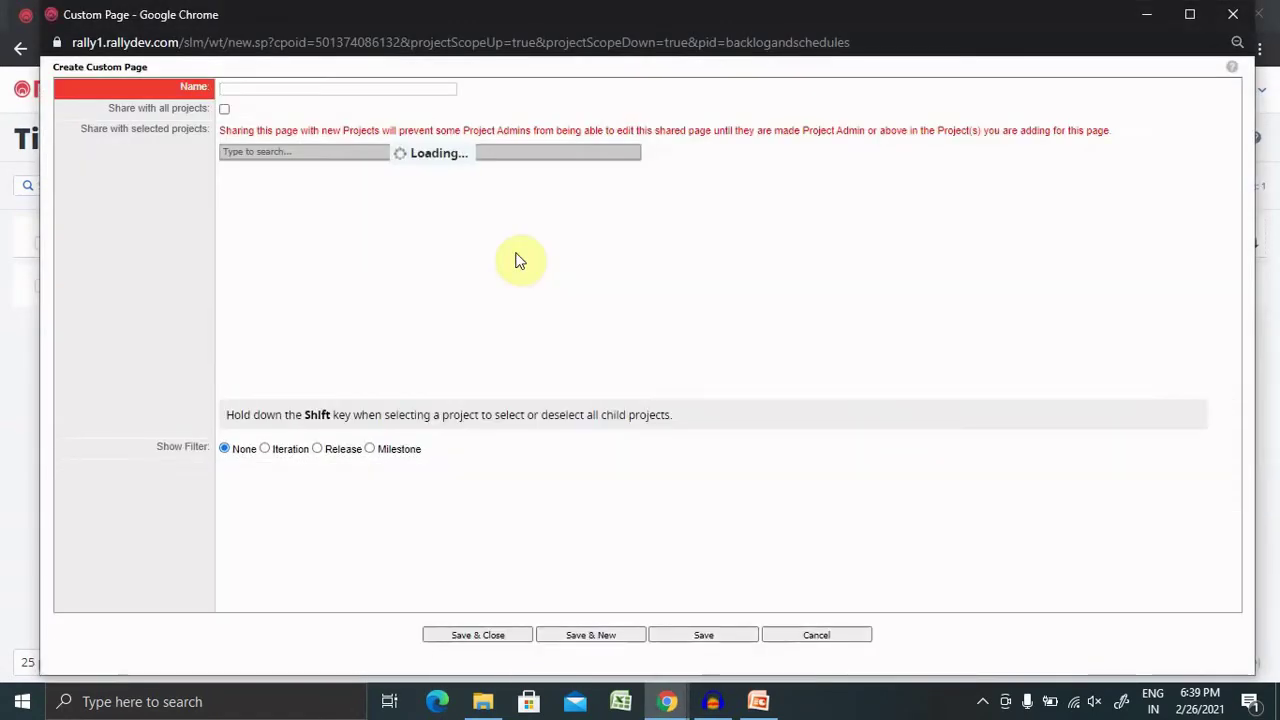
{"action": "left_click", "coordinate": [276, 90]}
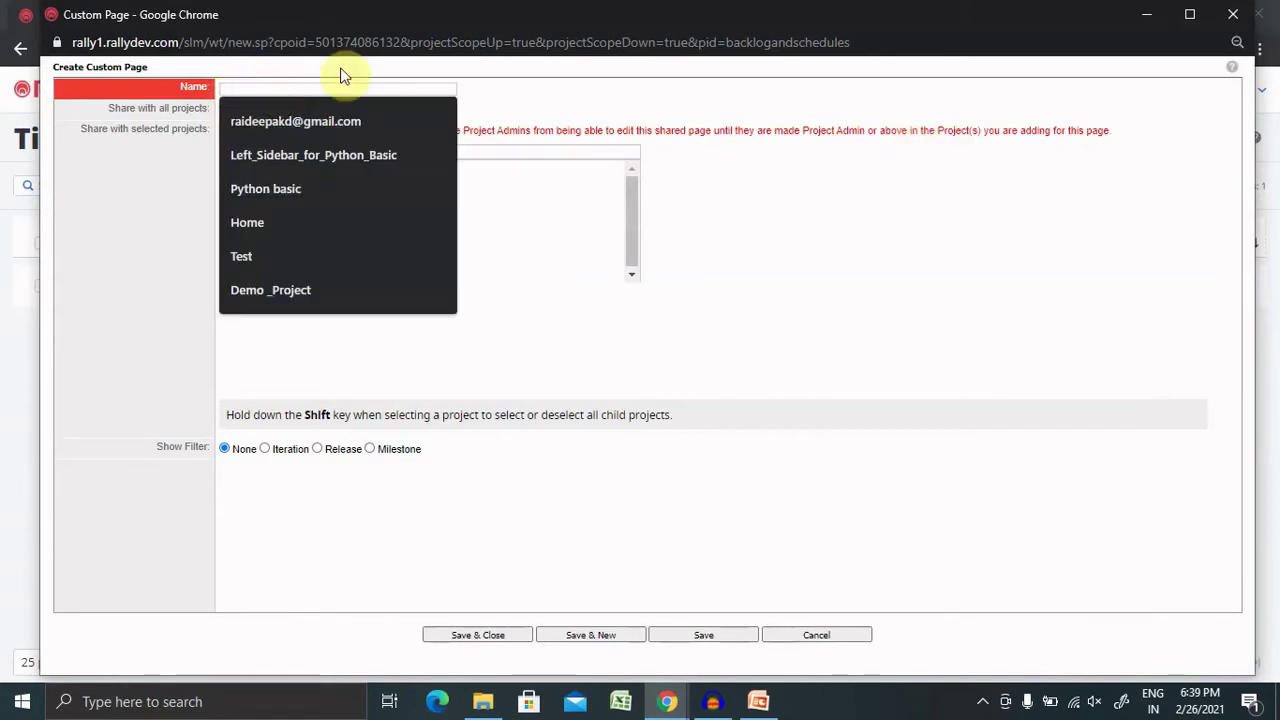
{"action": "key", "text": "Down"}
{"action": "key", "text": "Down"}
{"action": "key", "text": "Down"}
{"action": "left_click", "coordinate": [174, 258]}
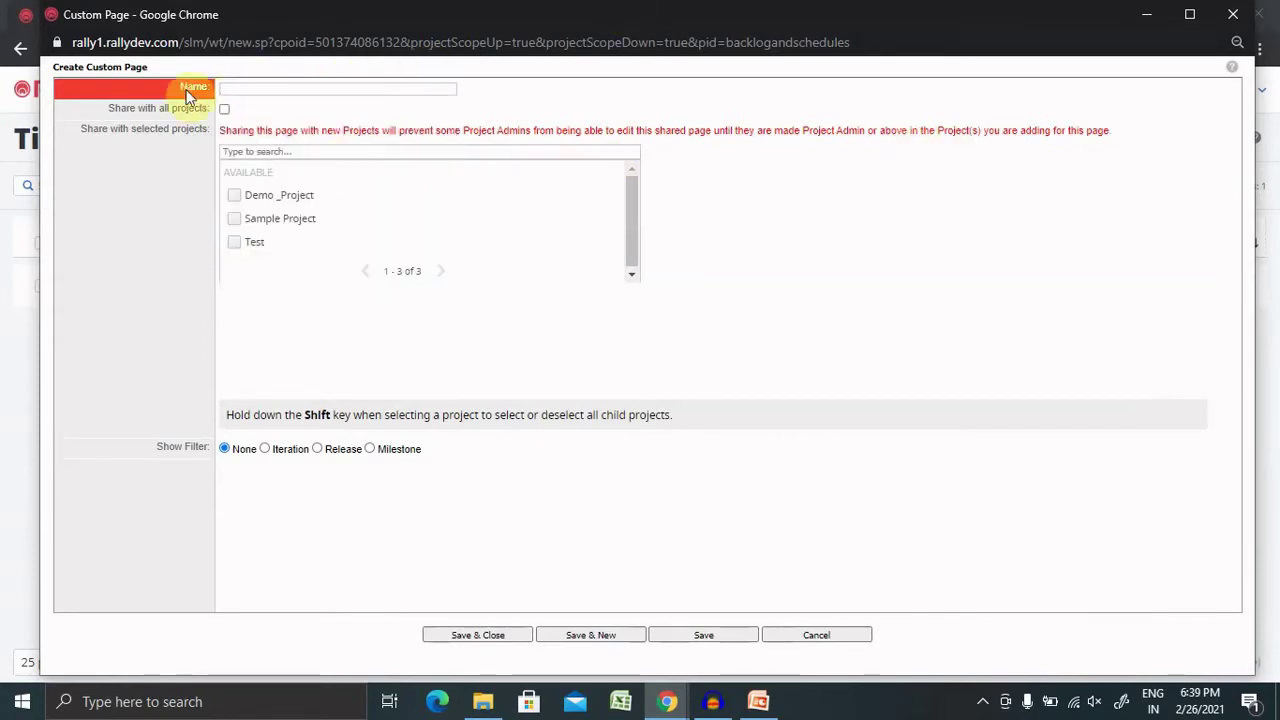
{"action": "left_click", "coordinate": [288, 90]}
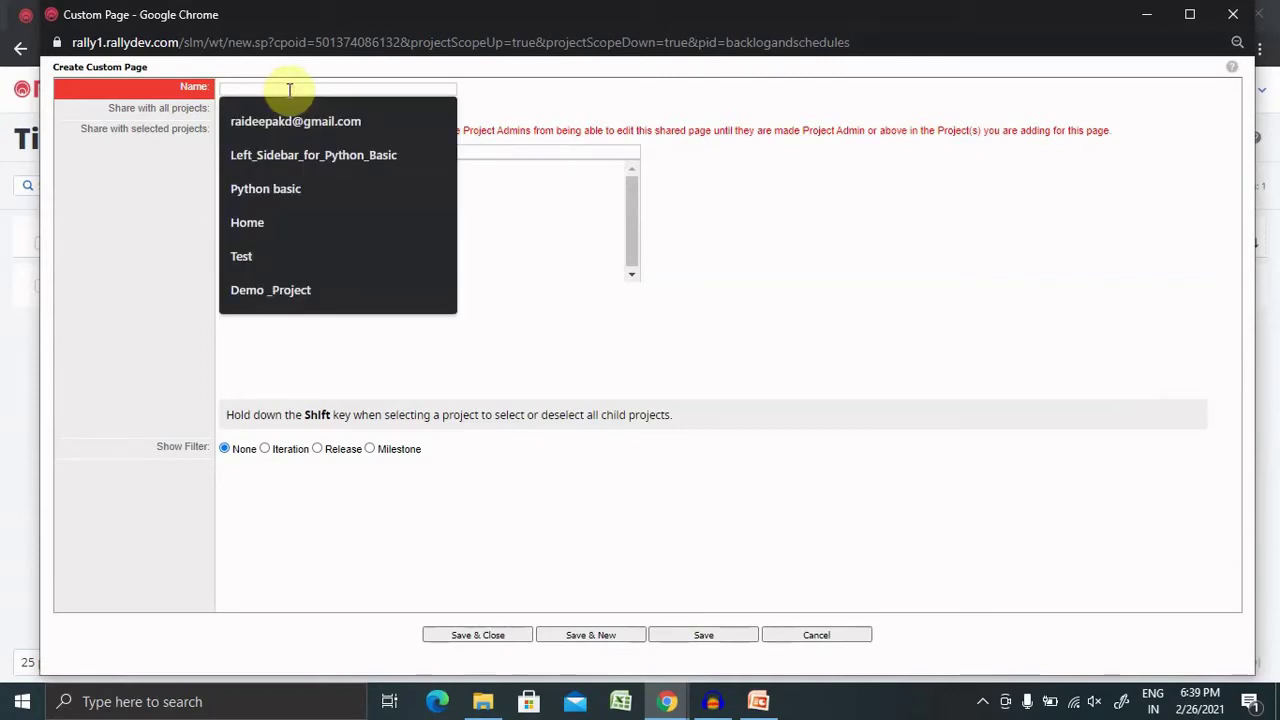
{"action": "type", "text": "Dem"}
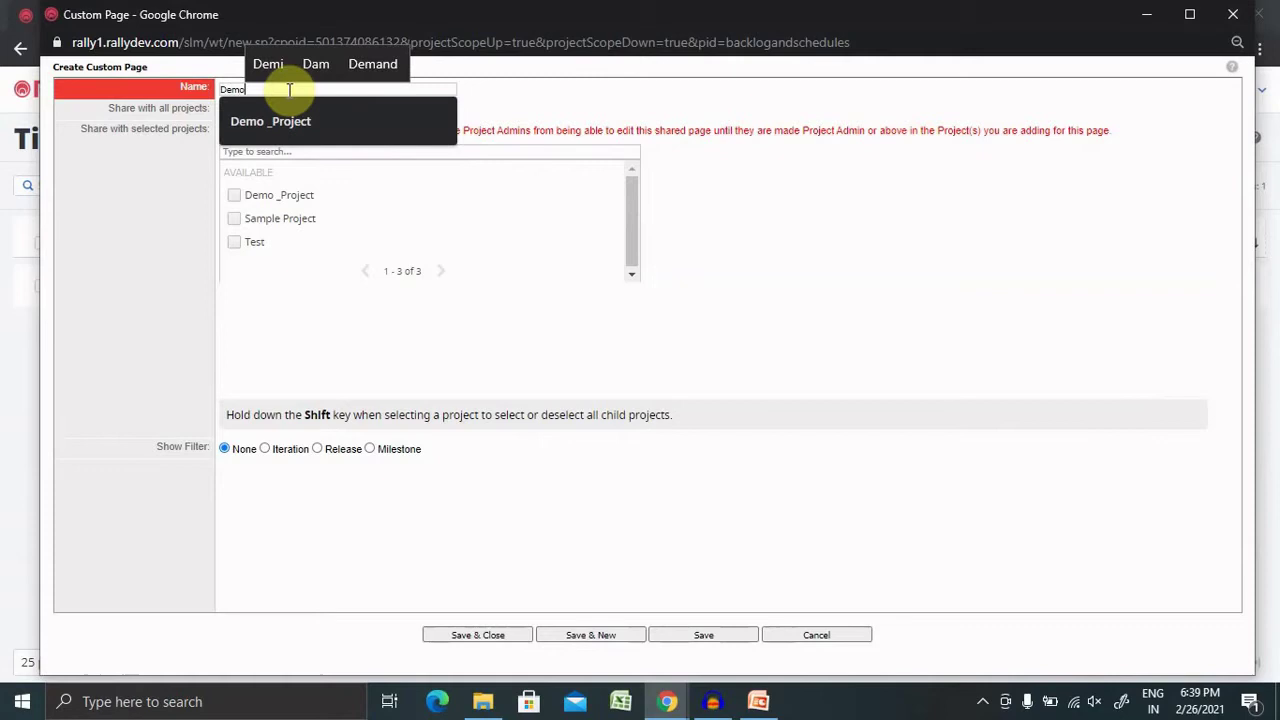
{"action": "type", "text": "o_T"}
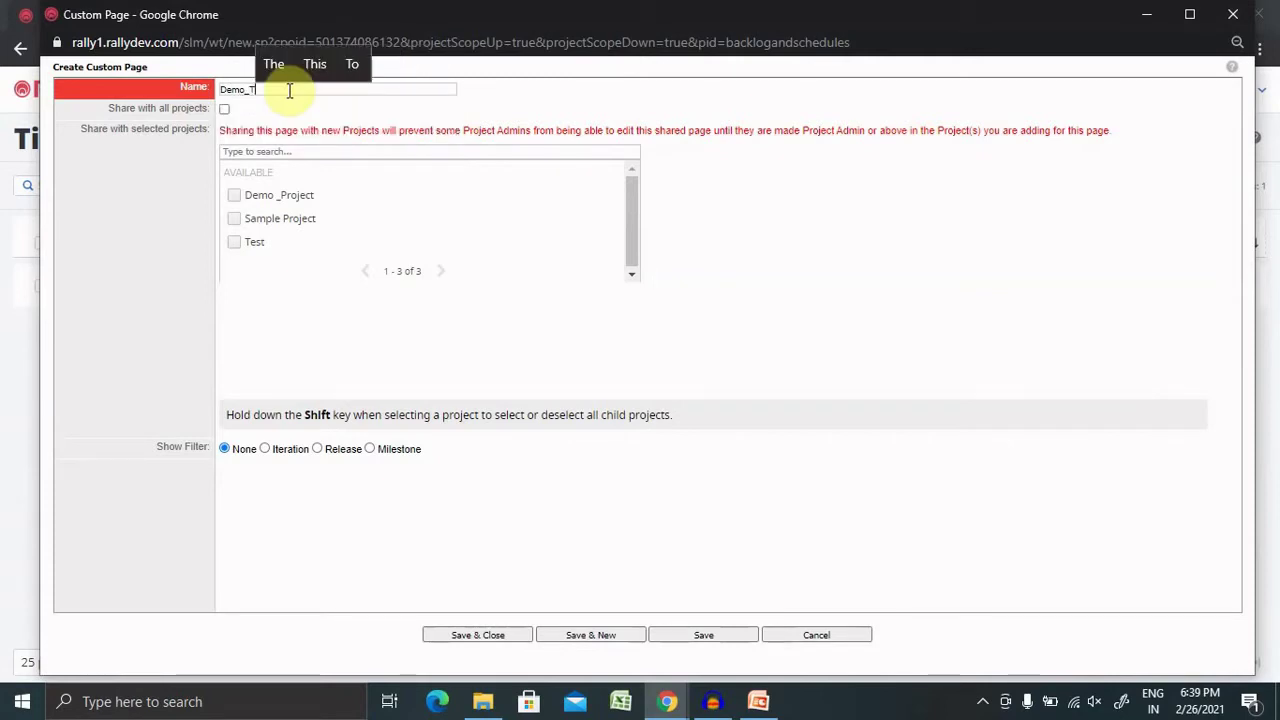
{"action": "type", "text": "est"}
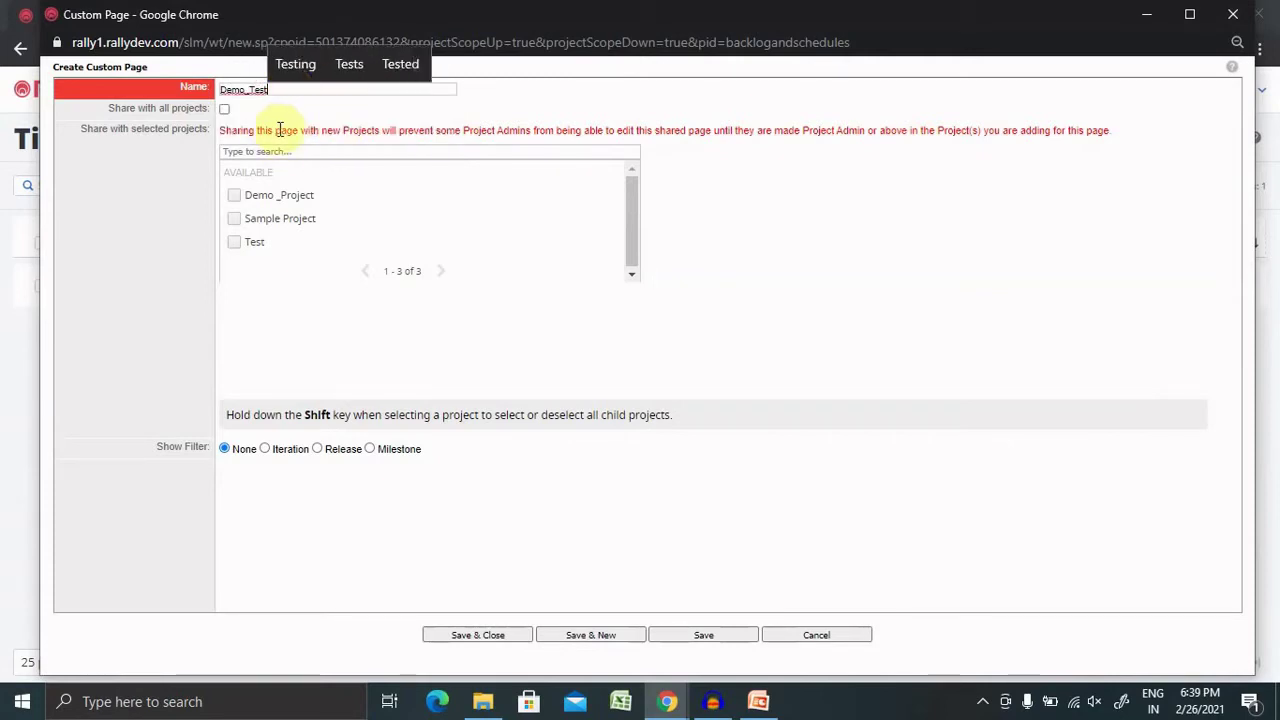
{"action": "left_click", "coordinate": [278, 128]}
Leave Share with all projects off and tick only Demo_Project for sharing
{"action": "key", "text": "Tab"}
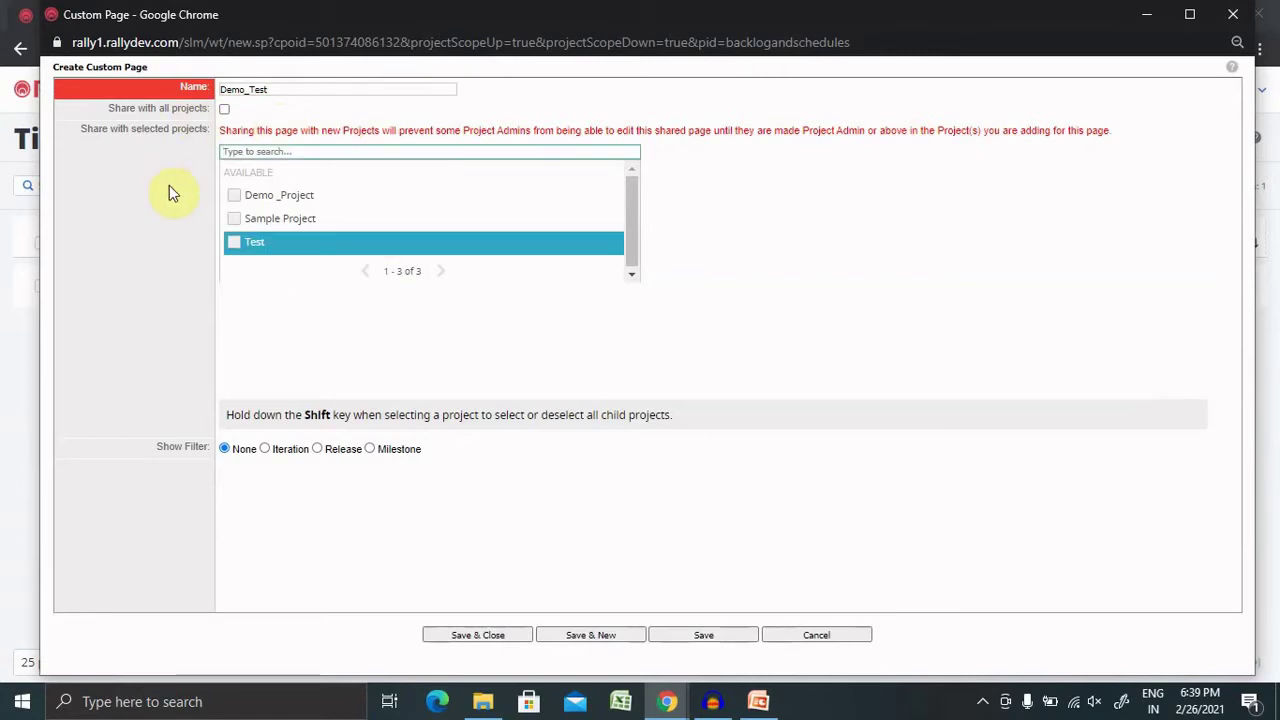
{"action": "left_click", "coordinate": [225, 109]}
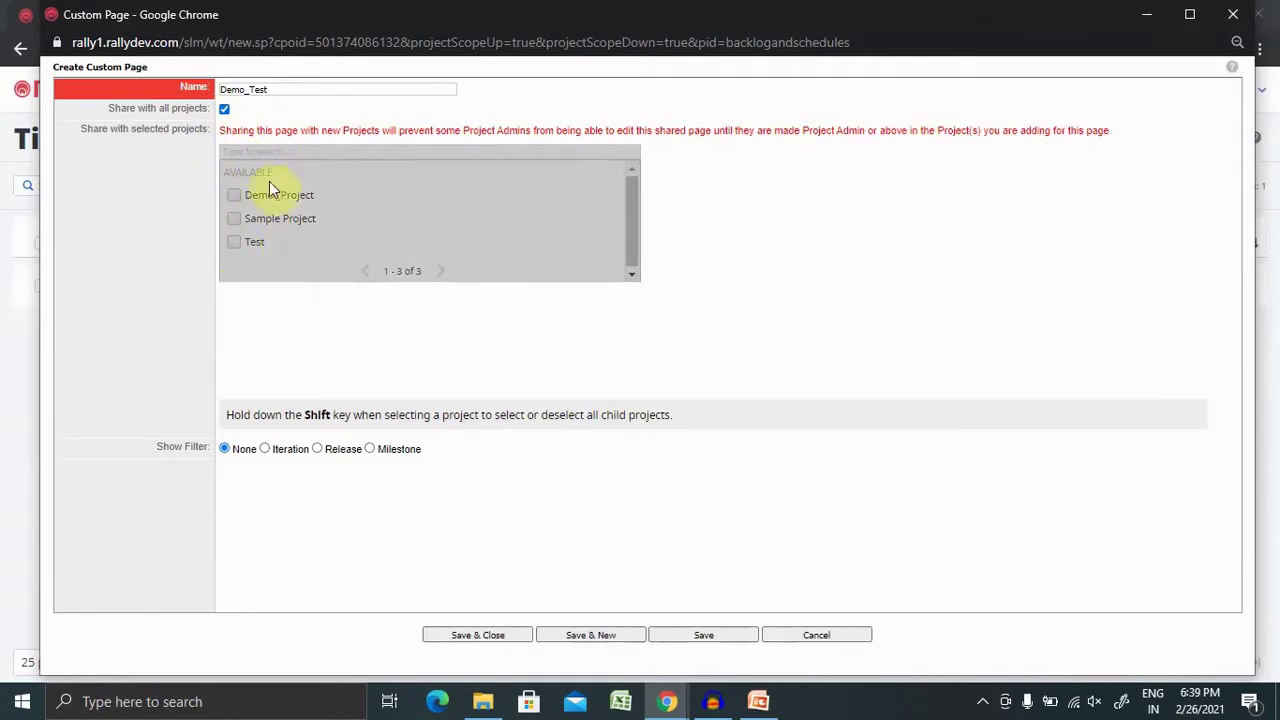
{"action": "left_click", "coordinate": [224, 108]}
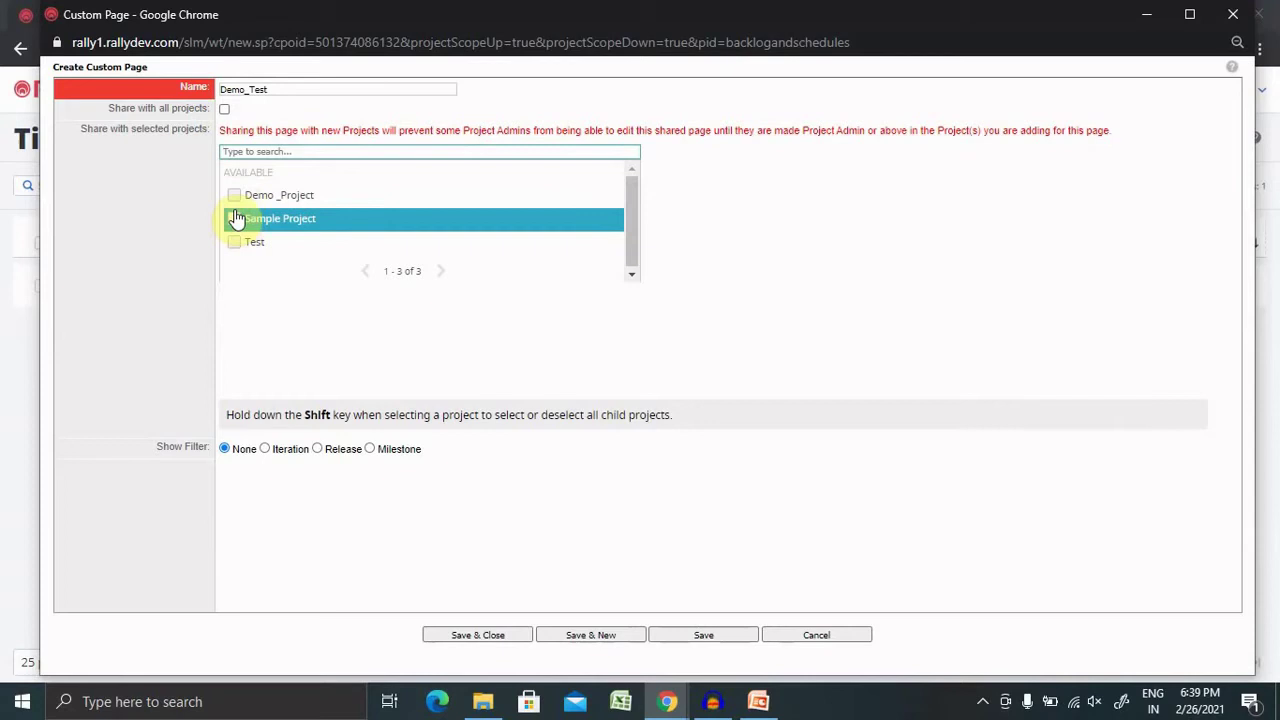
{"action": "left_click", "coordinate": [235, 200]}
{"action": "left_click", "coordinate": [237, 240]}
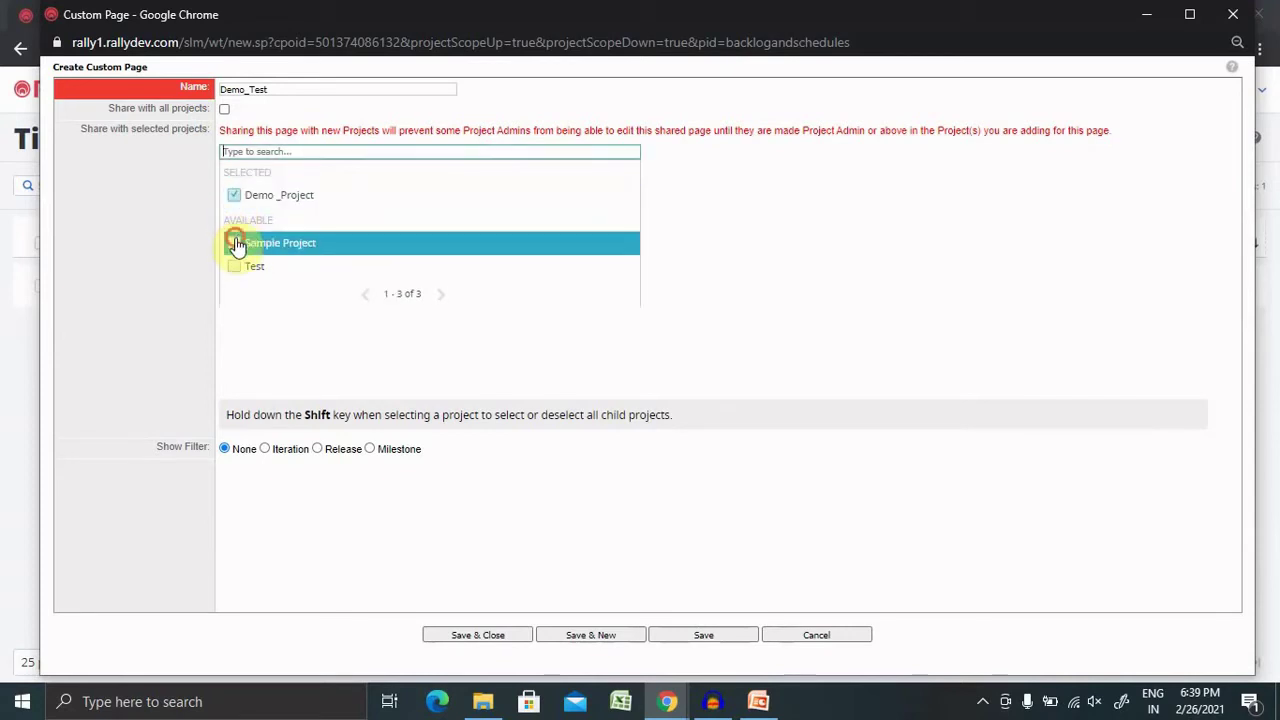
{"action": "left_click", "coordinate": [237, 200]}
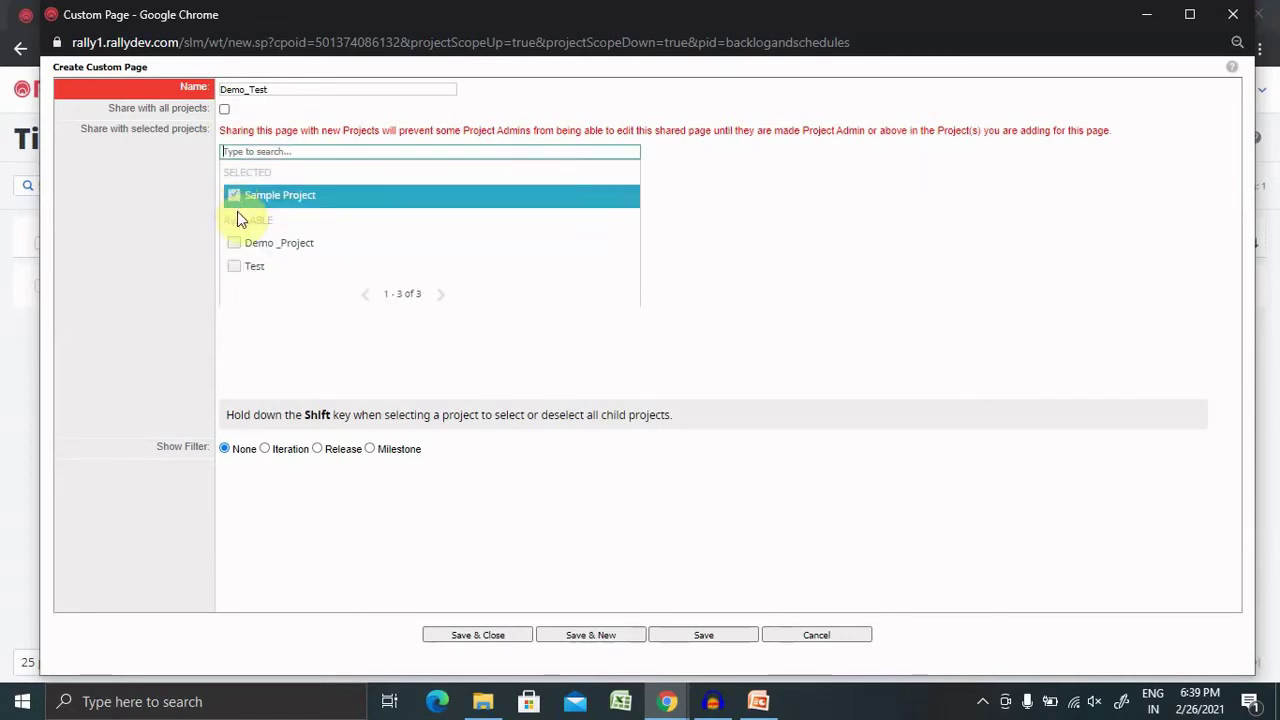
{"action": "left_click", "coordinate": [235, 195]}
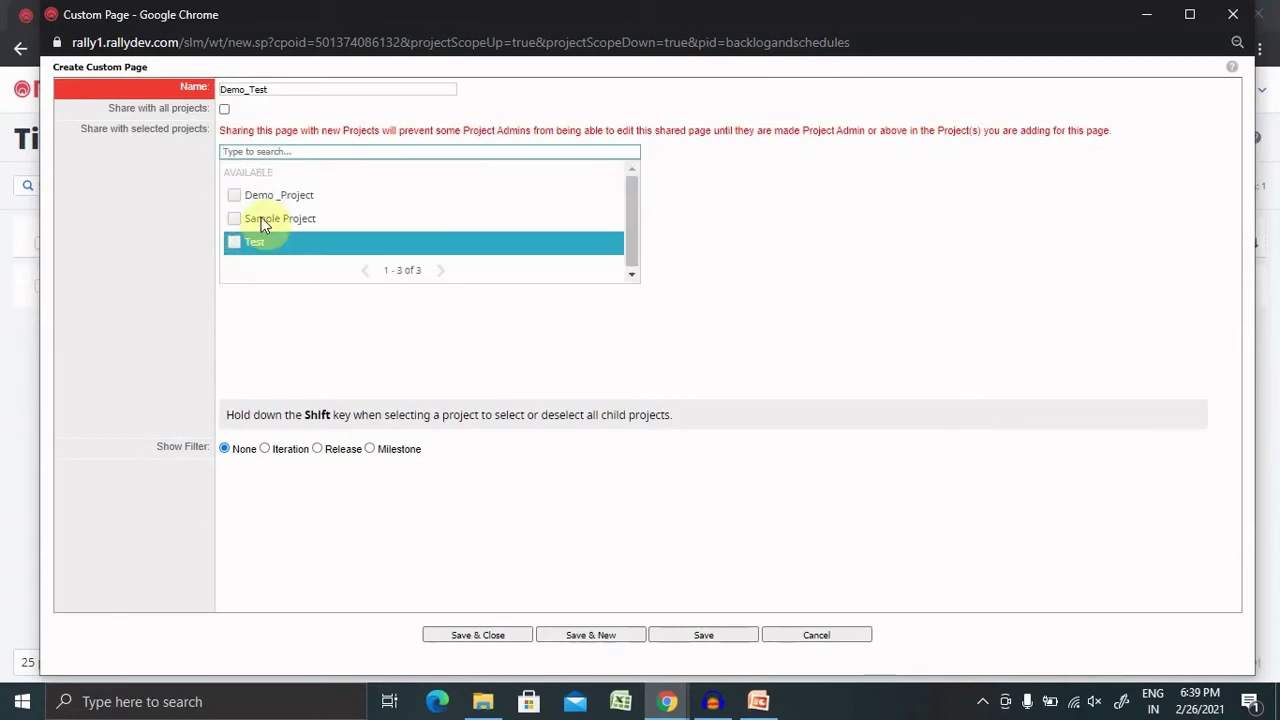
{"action": "left_click", "coordinate": [236, 200]}
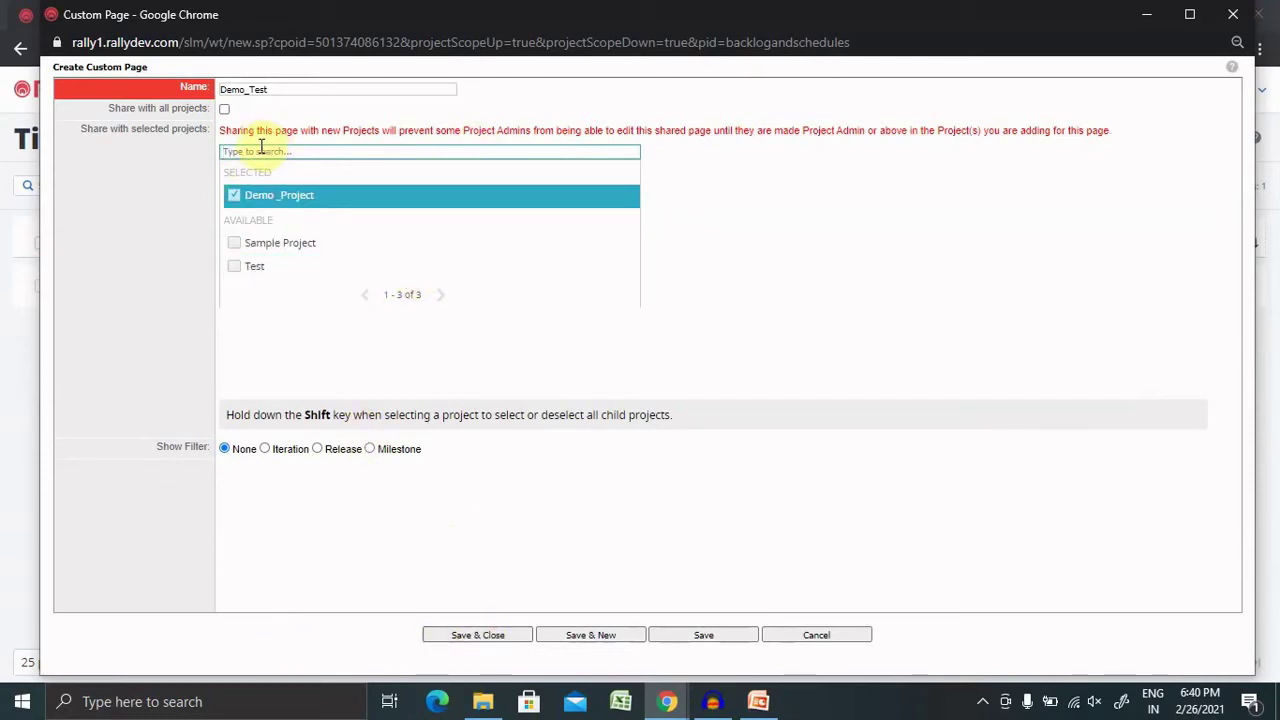
Save Demo_Test, give it the wide-left, narrow-right column layout, and bring up the App Catalog
{"action": "left_click", "coordinate": [473, 637]}
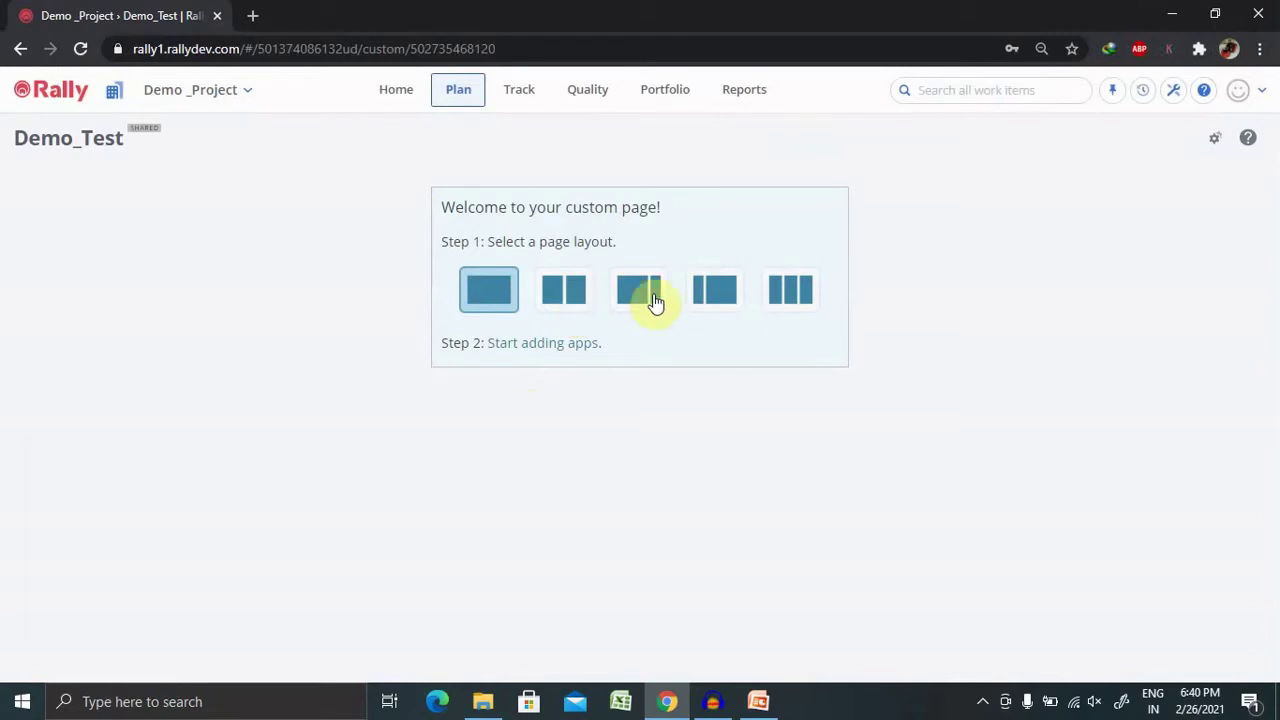
{"action": "left_click", "coordinate": [790, 292]}
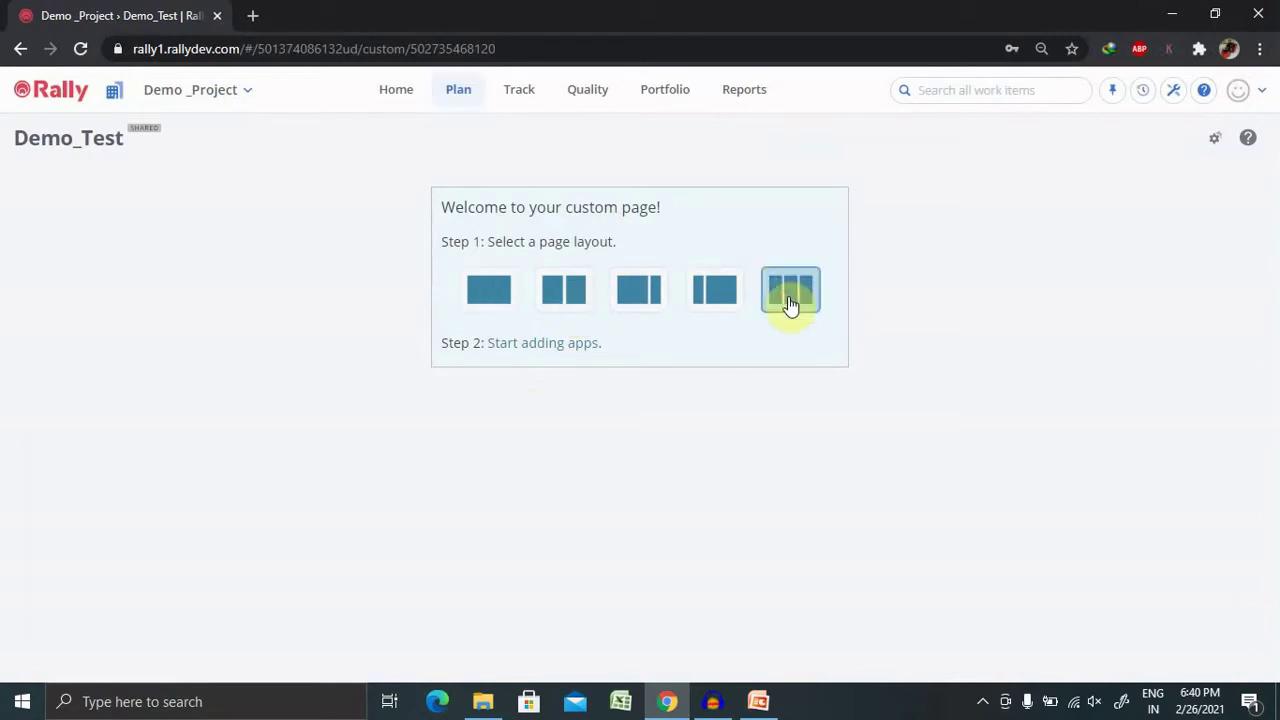
{"action": "left_click", "coordinate": [574, 296]}
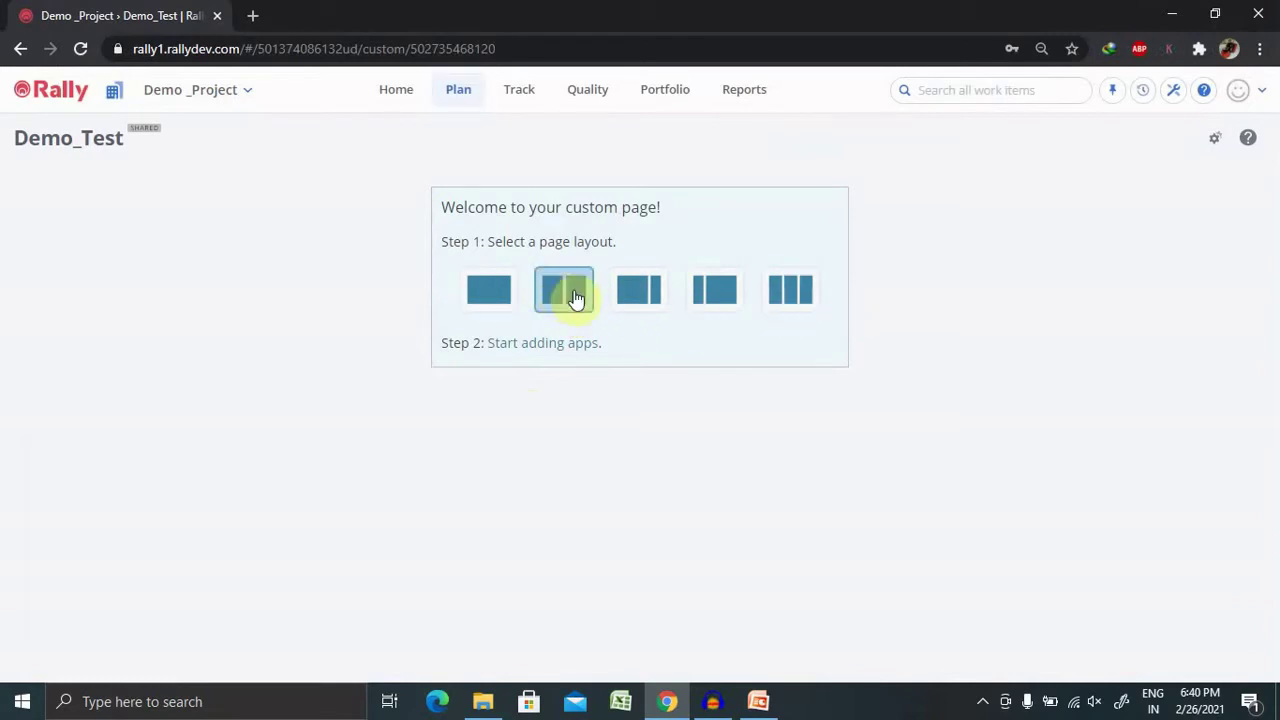
{"action": "left_click", "coordinate": [638, 303]}
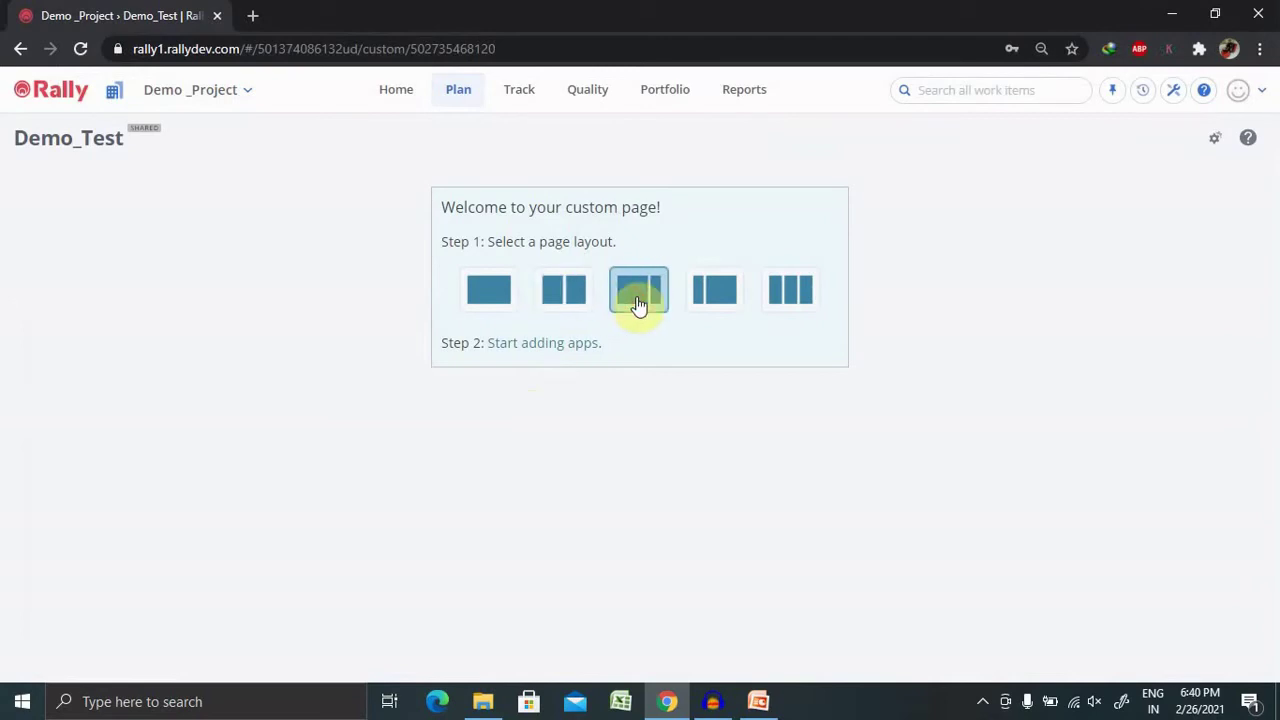
{"action": "left_click", "coordinate": [545, 345]}
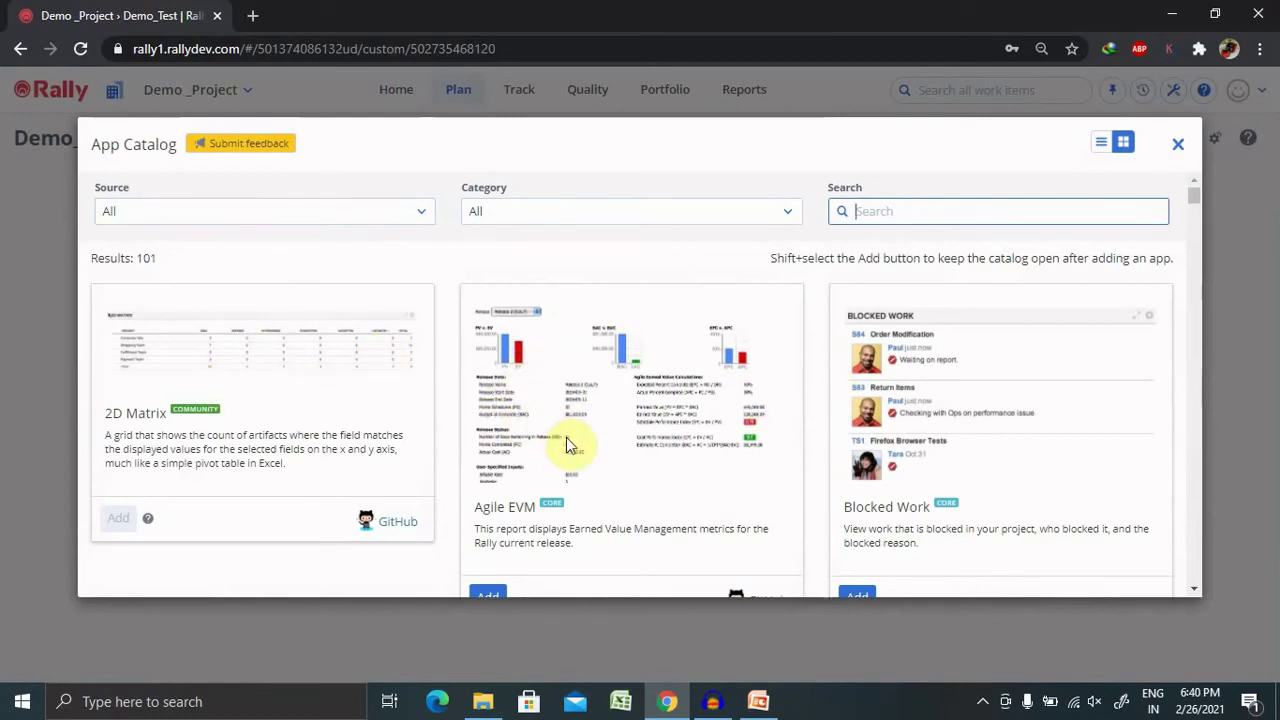
Add the Agile EVM app from the App Catalog onto Demo_Test
{"action": "left_click", "coordinate": [1180, 142]}
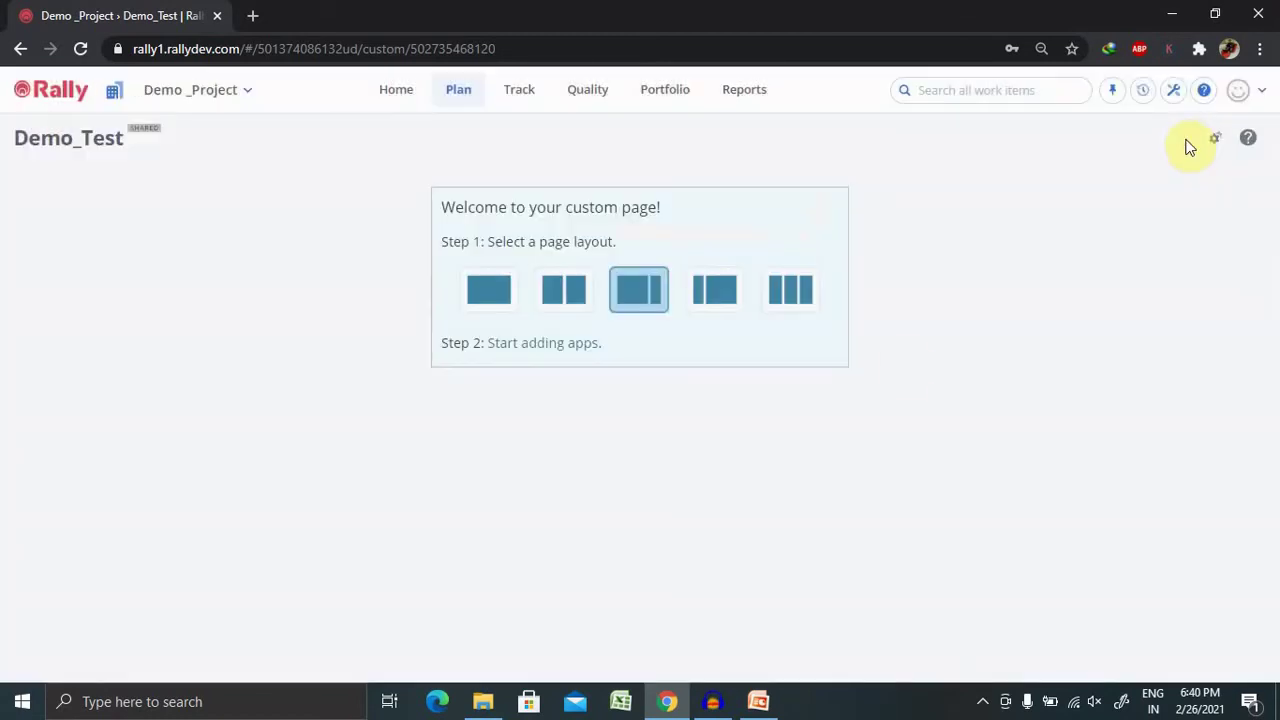
{"action": "left_click", "coordinate": [558, 348]}
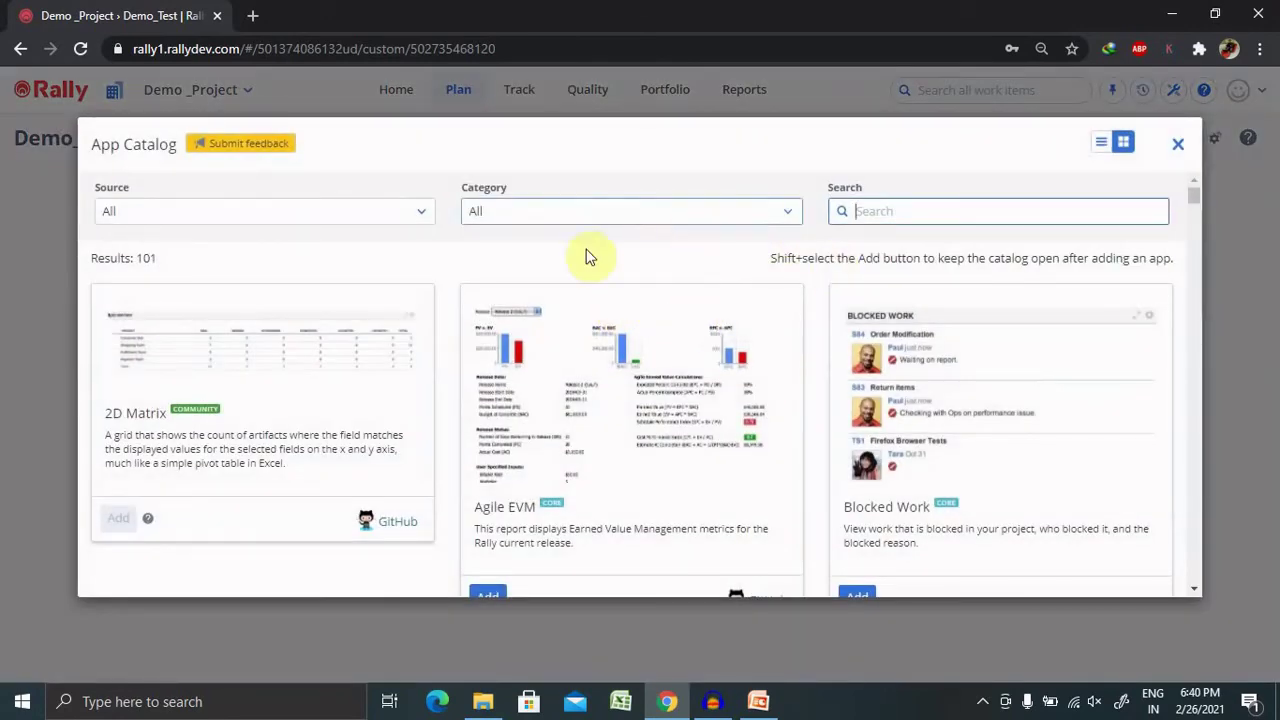
{"action": "left_click", "coordinate": [1181, 143]}
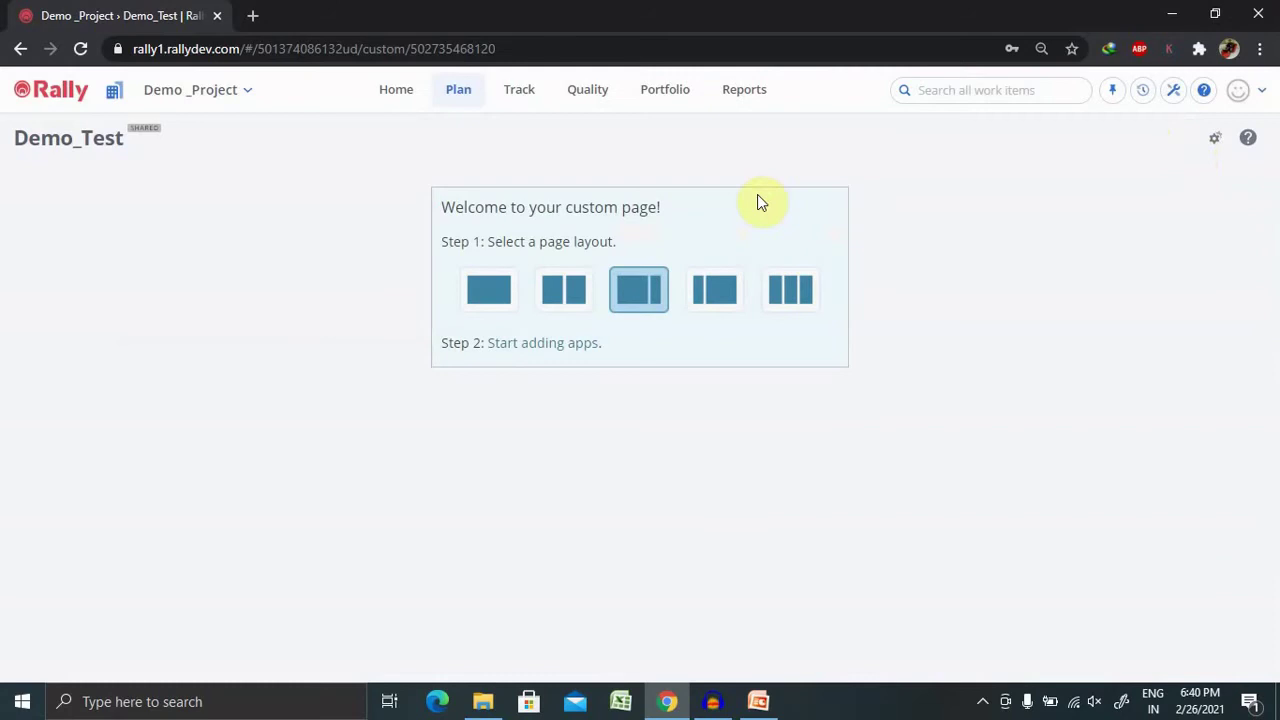
{"action": "left_click", "coordinate": [560, 346]}
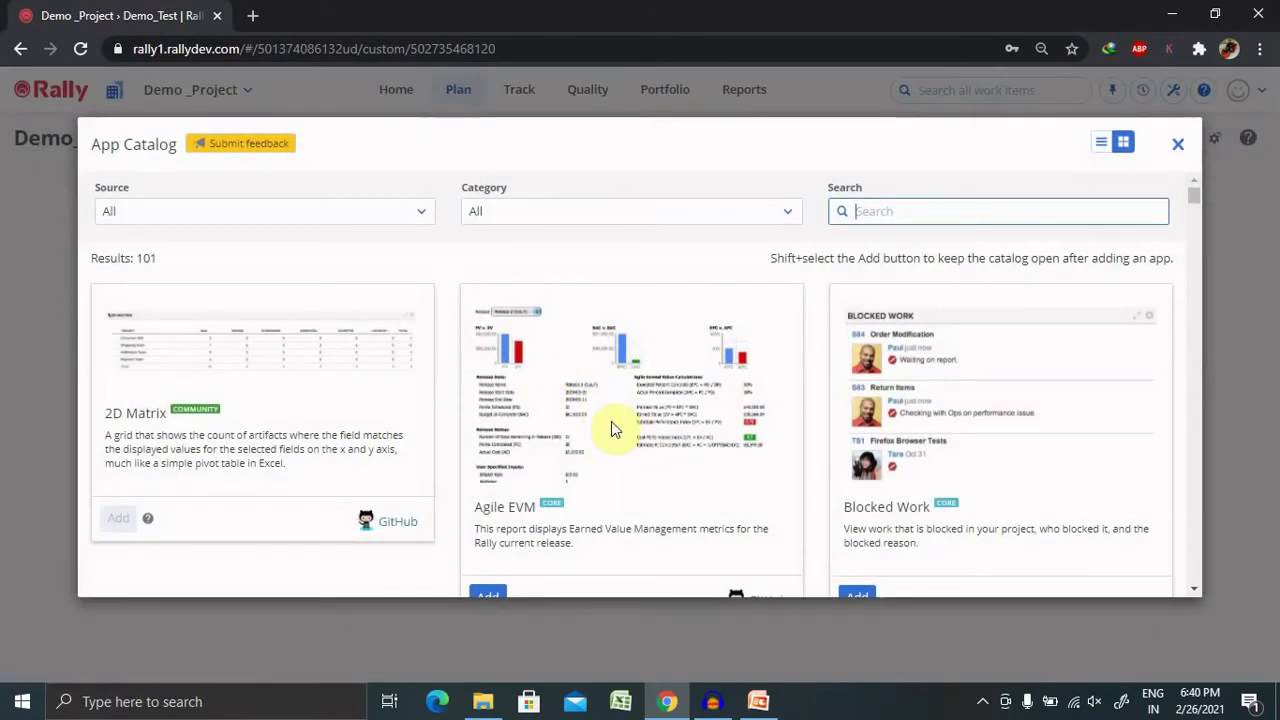
{"action": "left_click", "coordinate": [489, 597]}
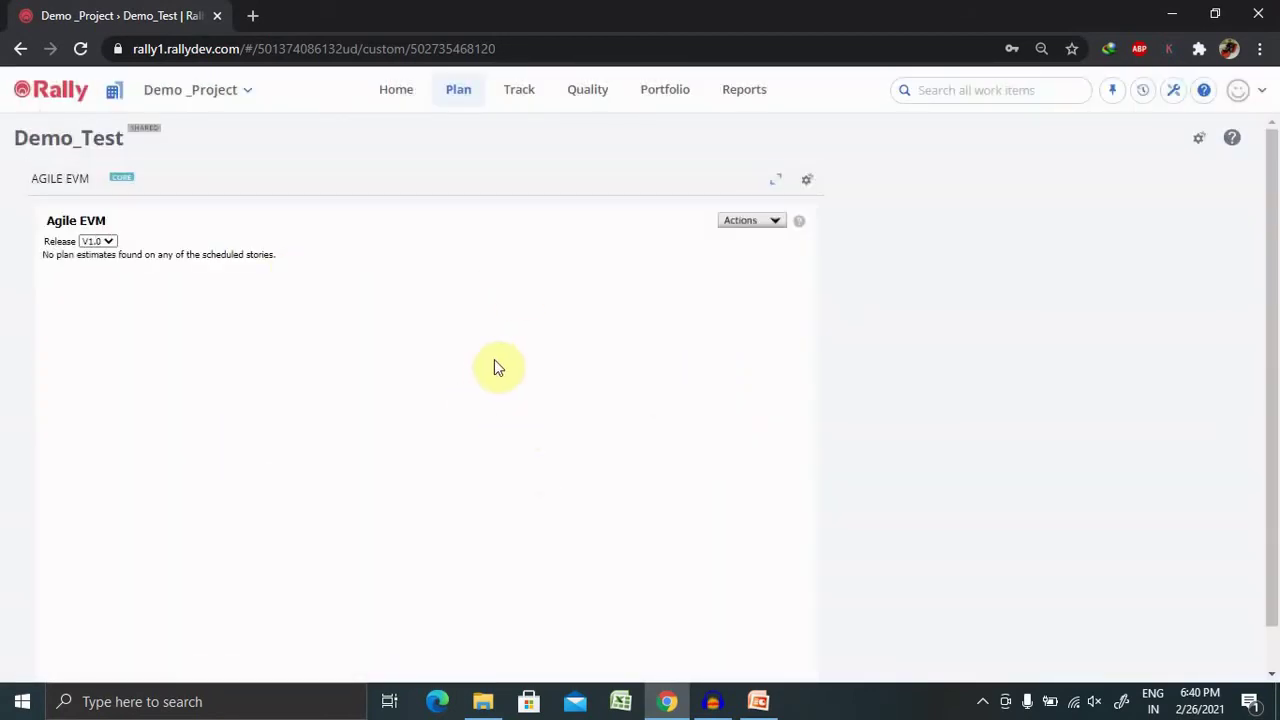
{"action": "left_click", "coordinate": [590, 88]}
{"action": "left_click", "coordinate": [686, 92]}
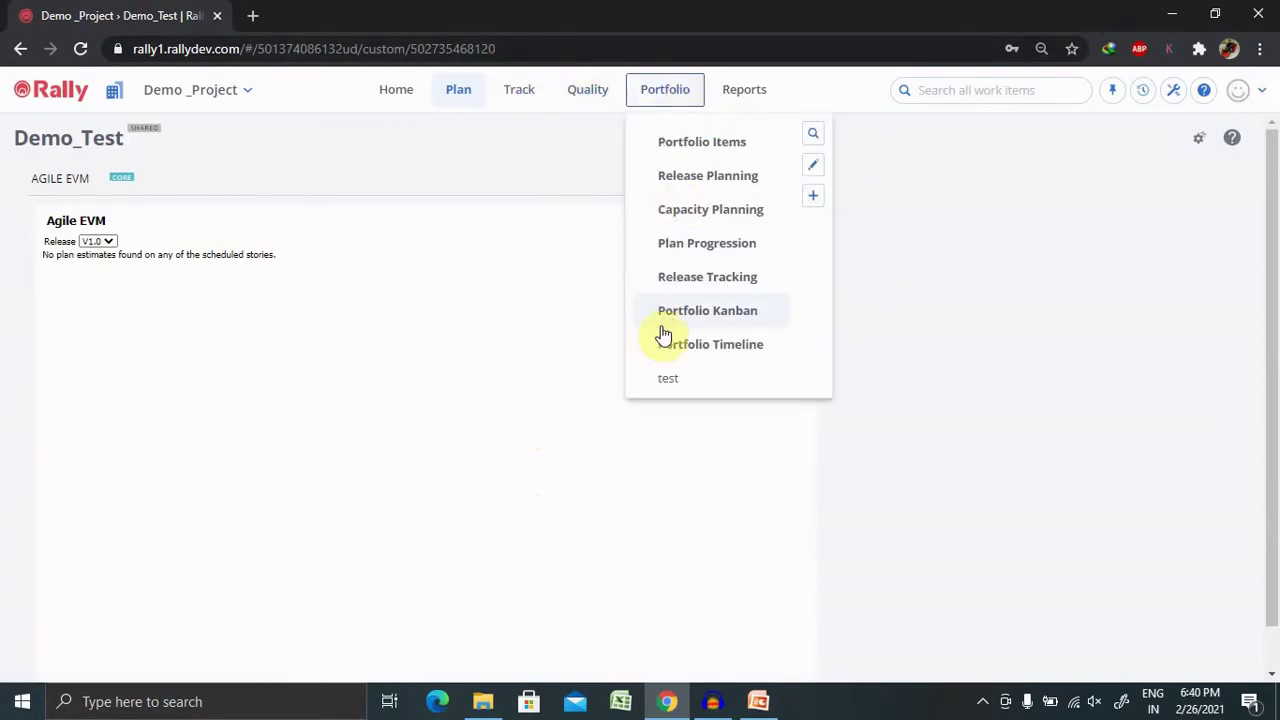
{"action": "left_click", "coordinate": [668, 382]}
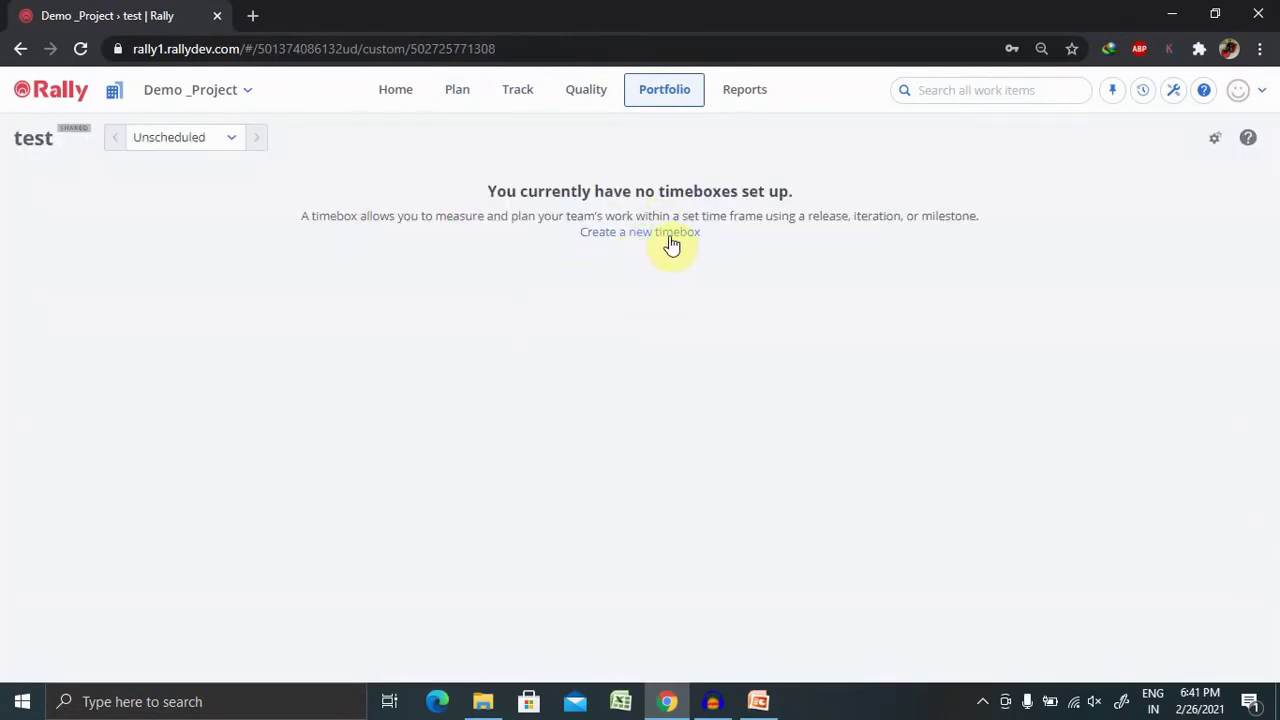
{"action": "left_click", "coordinate": [671, 236]}
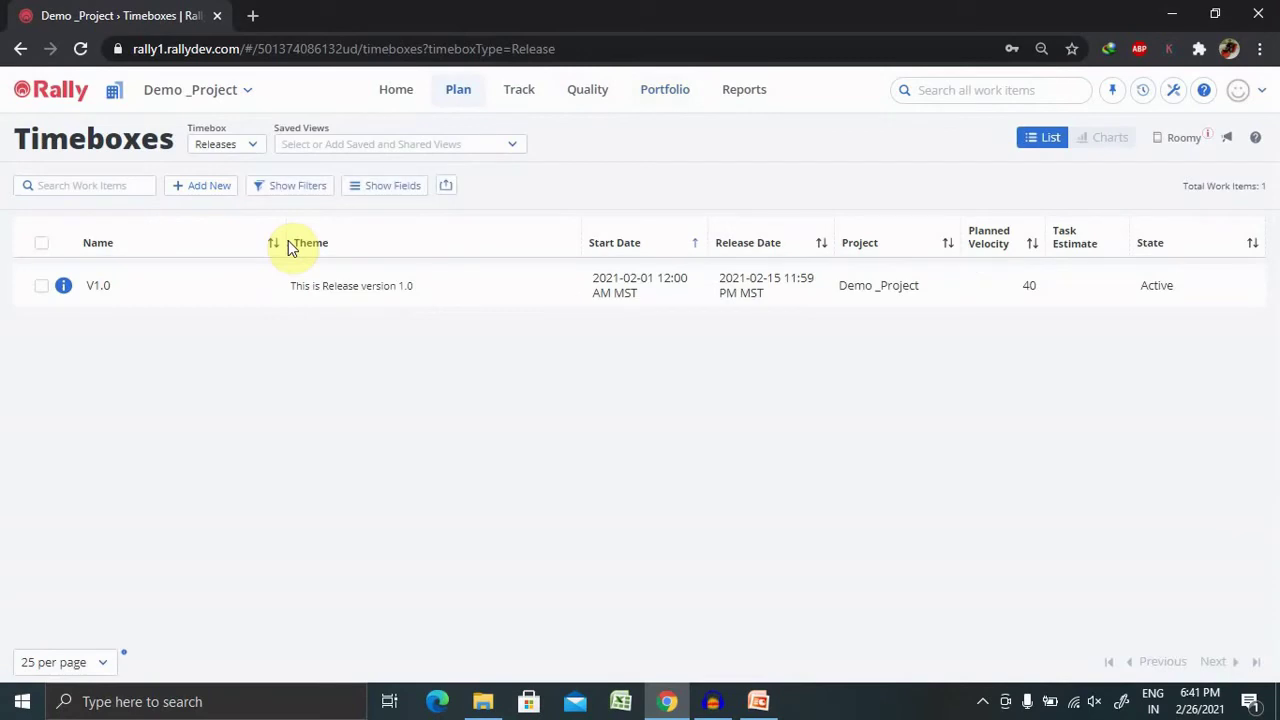
{"action": "left_click", "coordinate": [237, 146]}
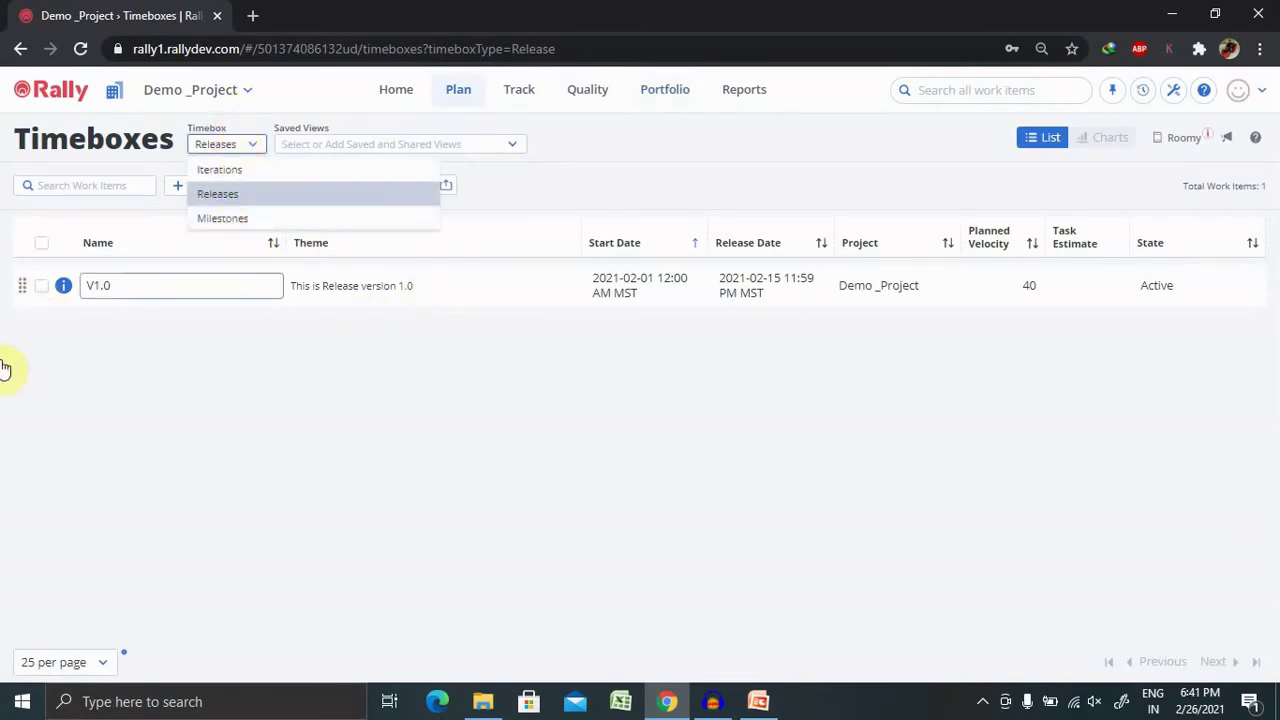
{"action": "left_click", "coordinate": [256, 366]}
{"action": "left_click", "coordinate": [457, 98]}
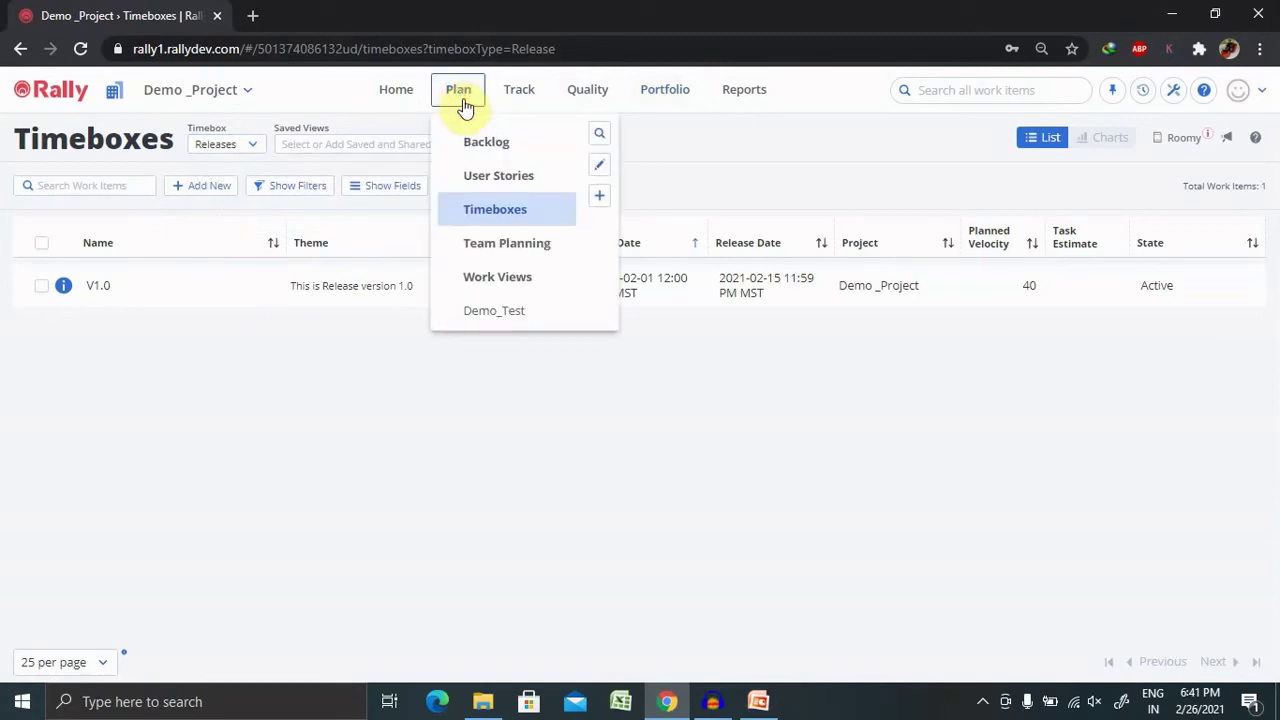
{"action": "left_click", "coordinate": [485, 316]}
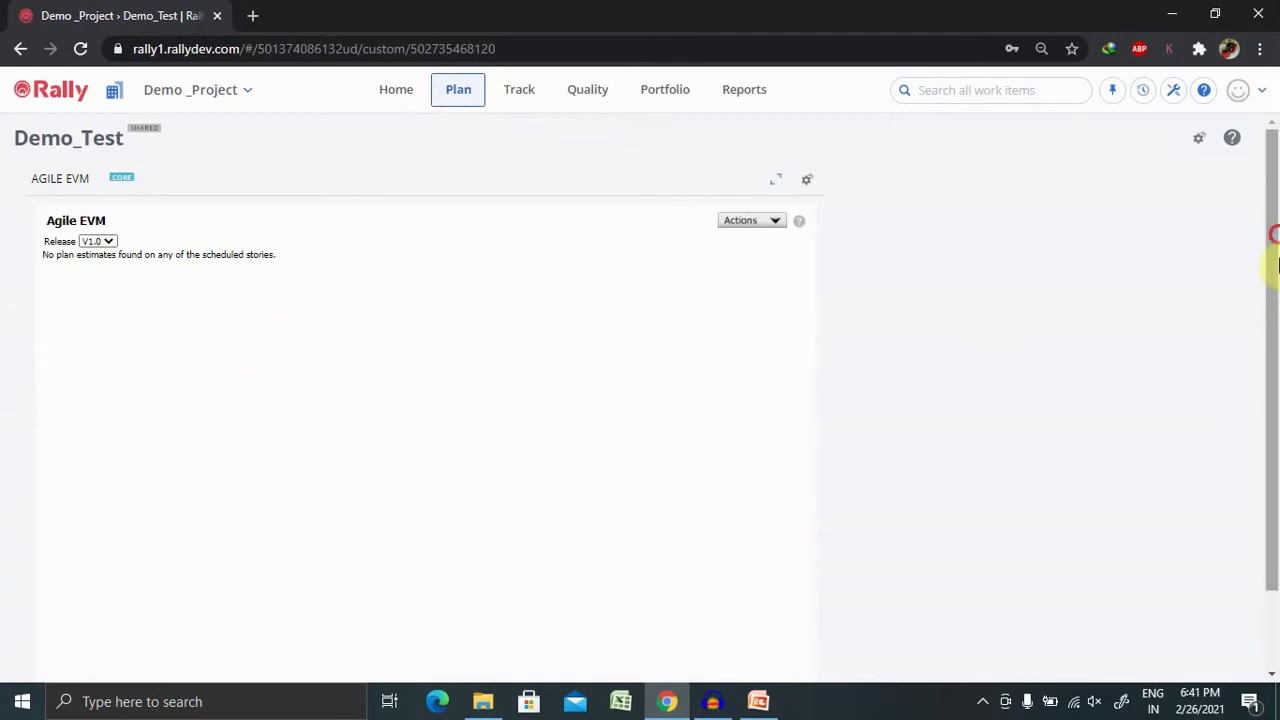
Change Demo_Test to the narrow-left, wide-right layout via the page gear's Change Layout
{"action": "left_click_drag", "start_coordinate": [1271, 266], "coordinate": [1271, 500]}
{"action": "left_click_drag", "start_coordinate": [1276, 290], "coordinate": [1271, 214]}
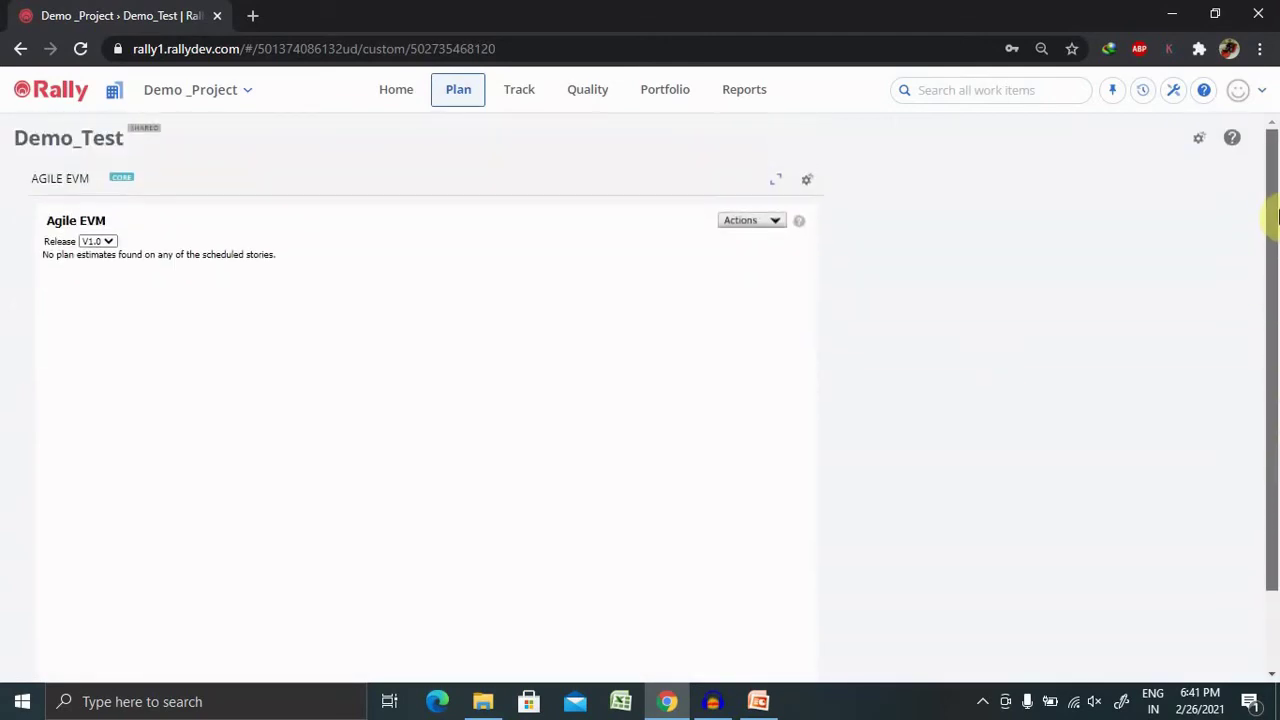
{"action": "double_click", "coordinate": [97, 254]}
{"action": "left_click", "coordinate": [97, 258]}
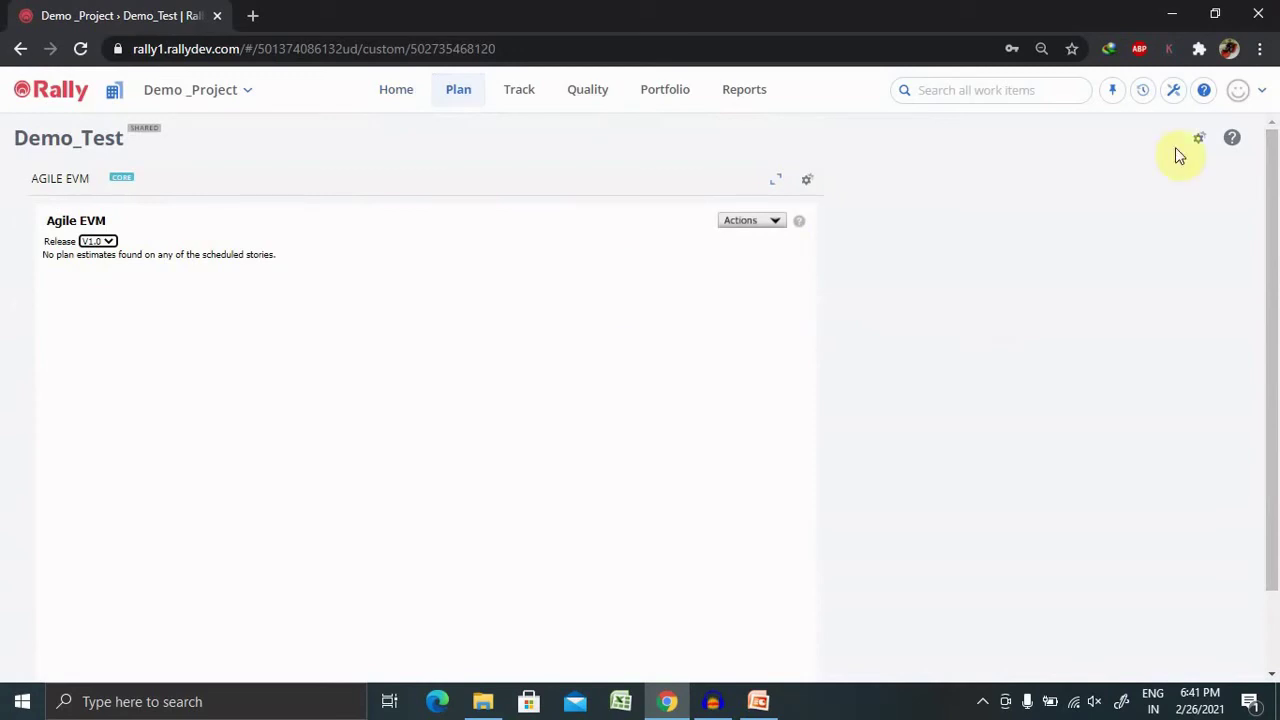
{"action": "left_click", "coordinate": [1201, 139]}
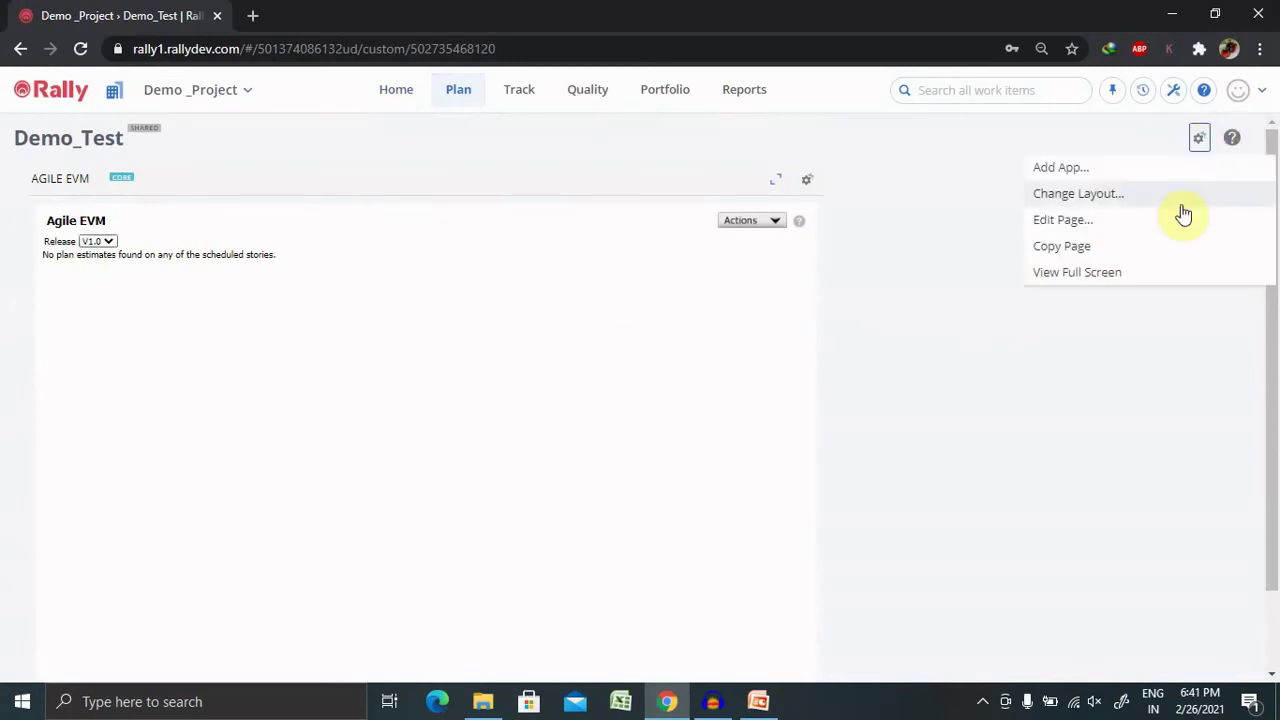
{"action": "left_click", "coordinate": [1097, 197]}
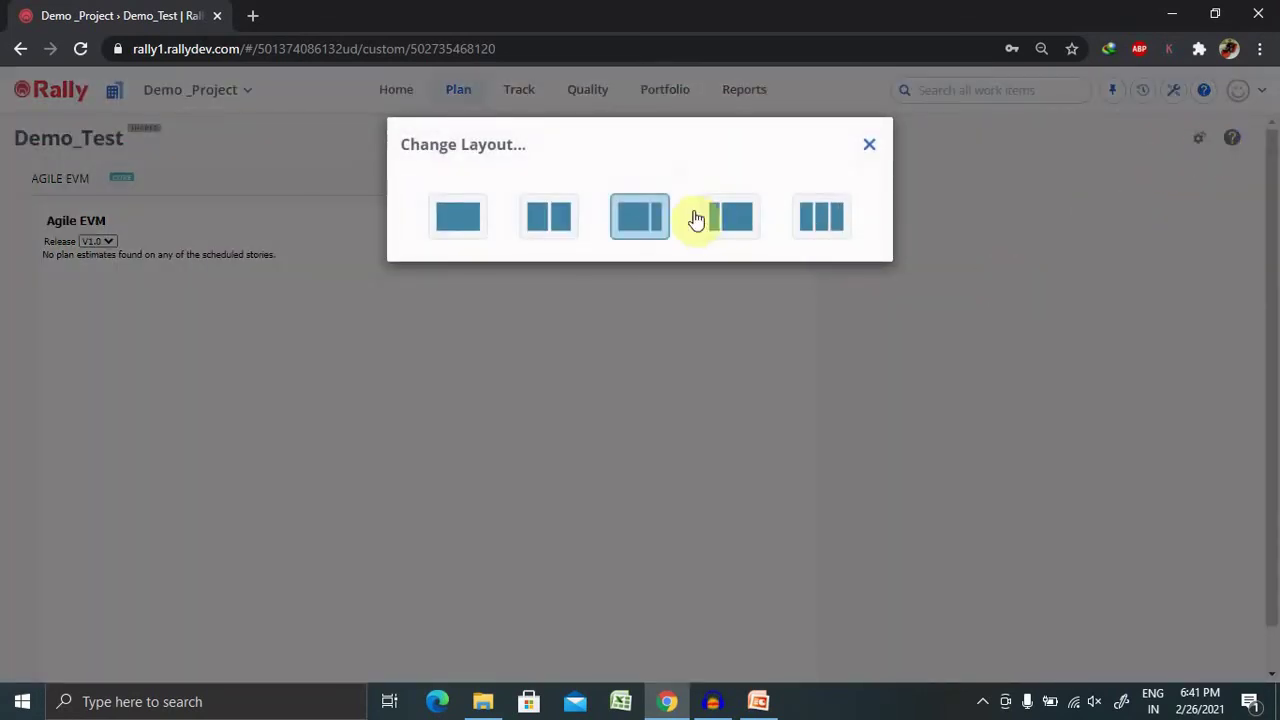
{"action": "left_click", "coordinate": [749, 226]}
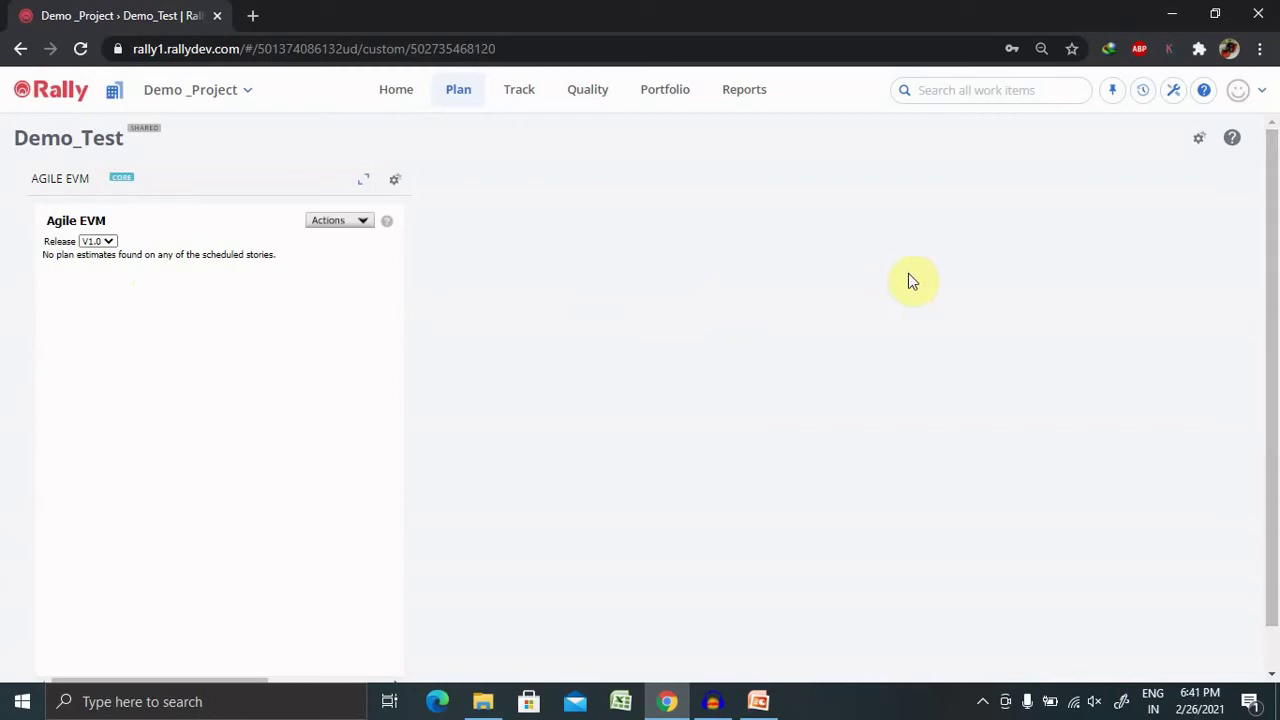
{"action": "left_click", "coordinate": [1200, 142]}
{"action": "left_click", "coordinate": [1122, 228]}
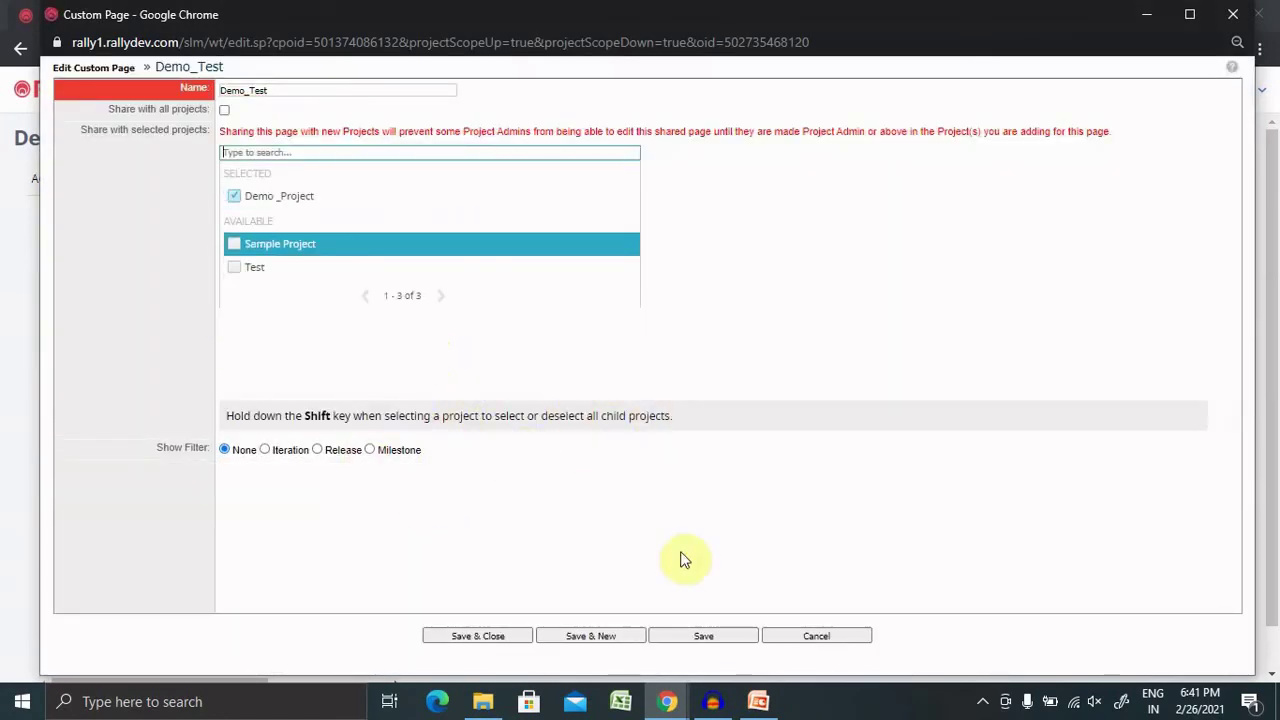
{"action": "left_click", "coordinate": [477, 636]}
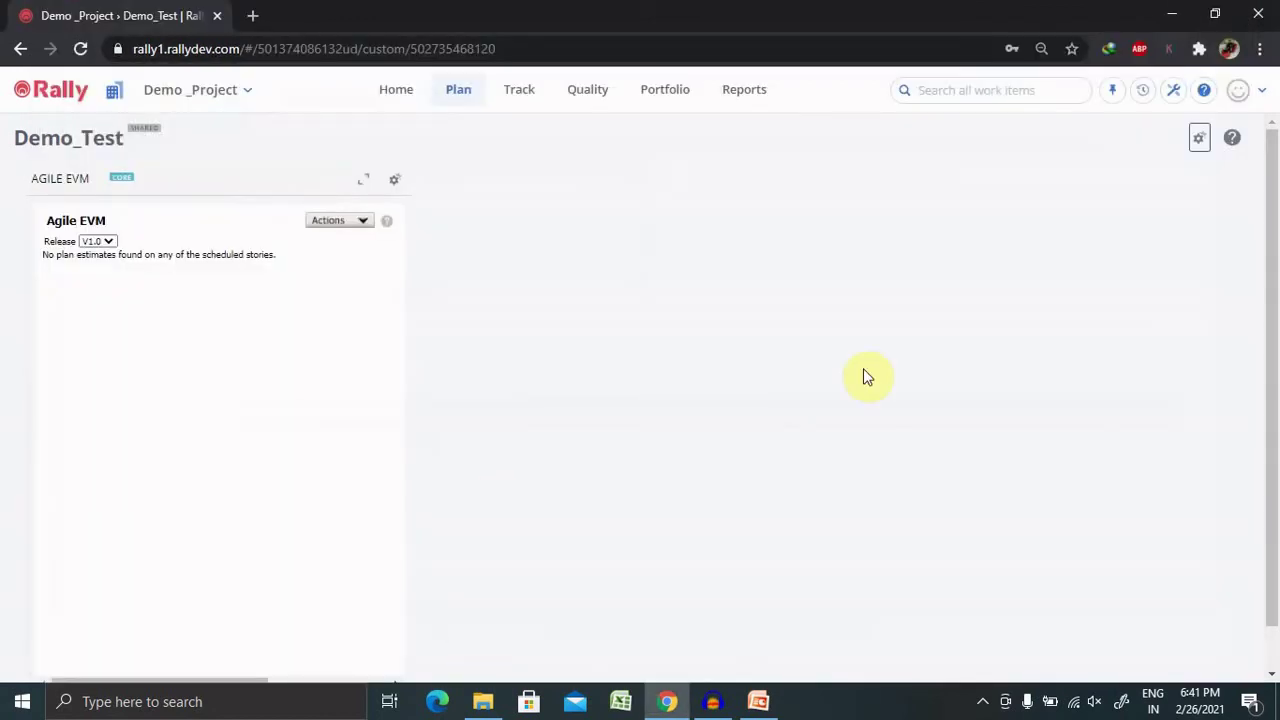
{"action": "left_click", "coordinate": [1199, 138]}
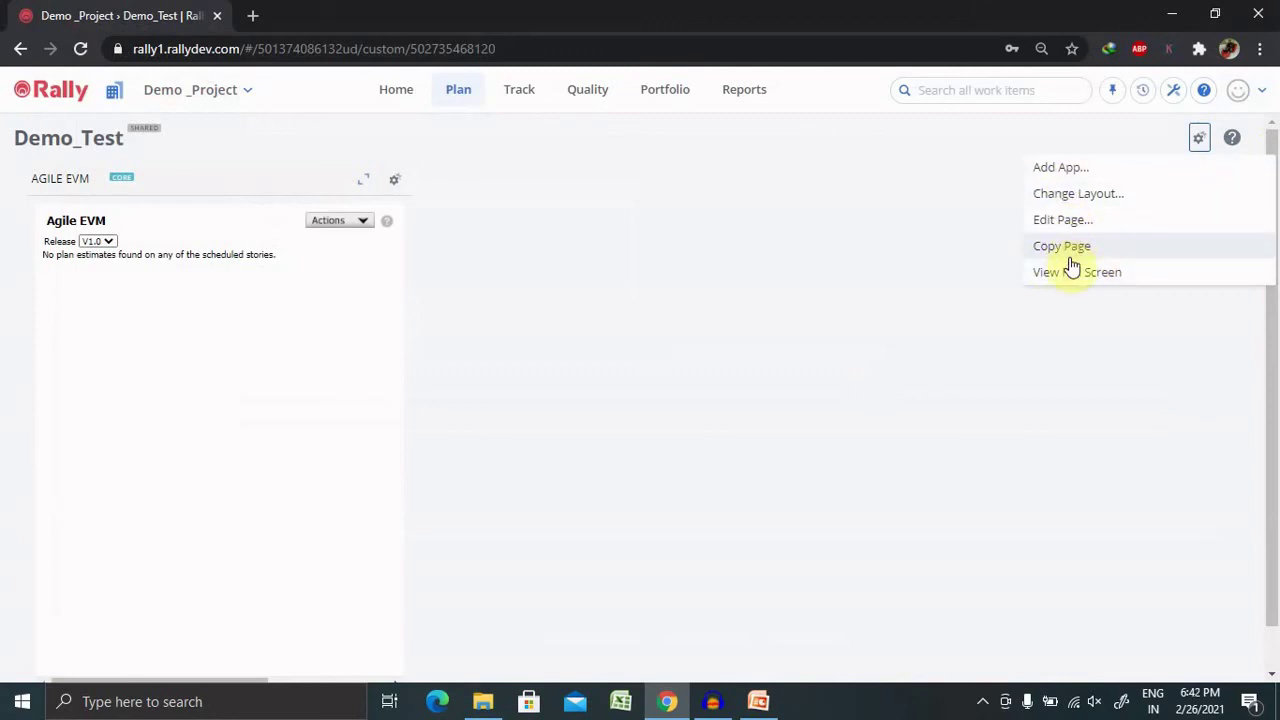
{"action": "left_click", "coordinate": [1202, 142]}
{"action": "left_click", "coordinate": [1202, 142]}
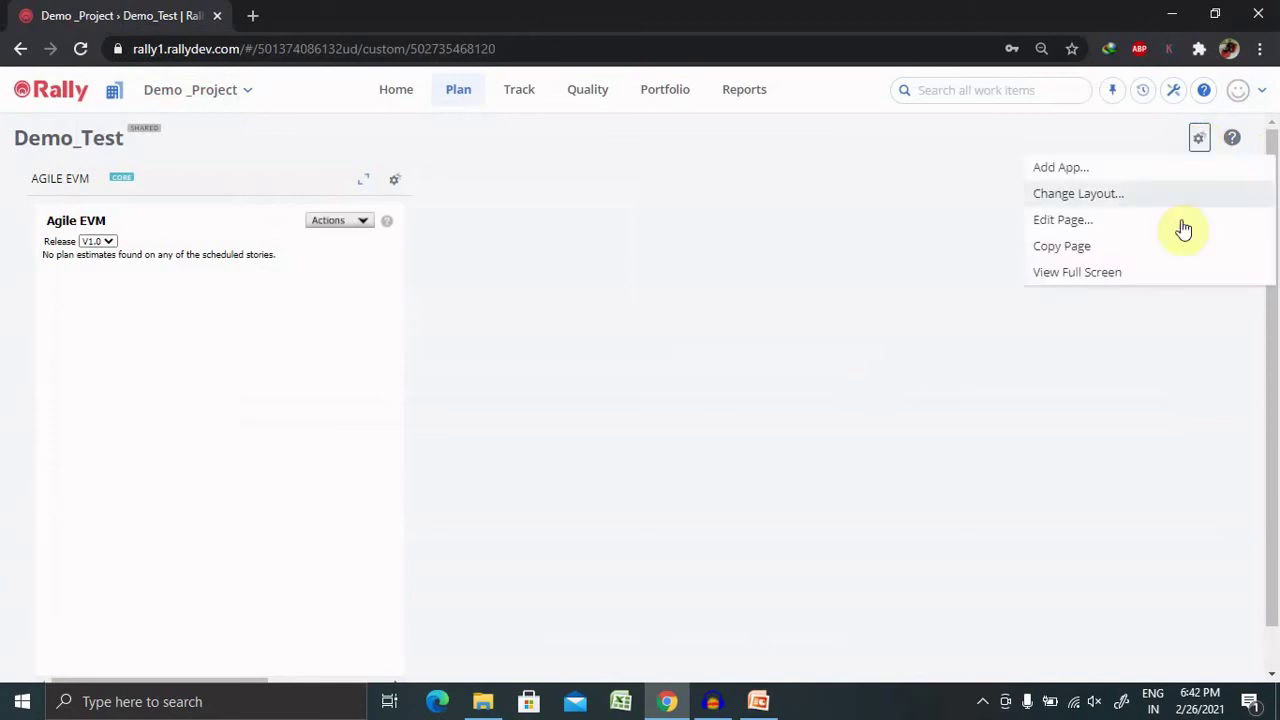
{"action": "left_click", "coordinate": [1077, 221]}
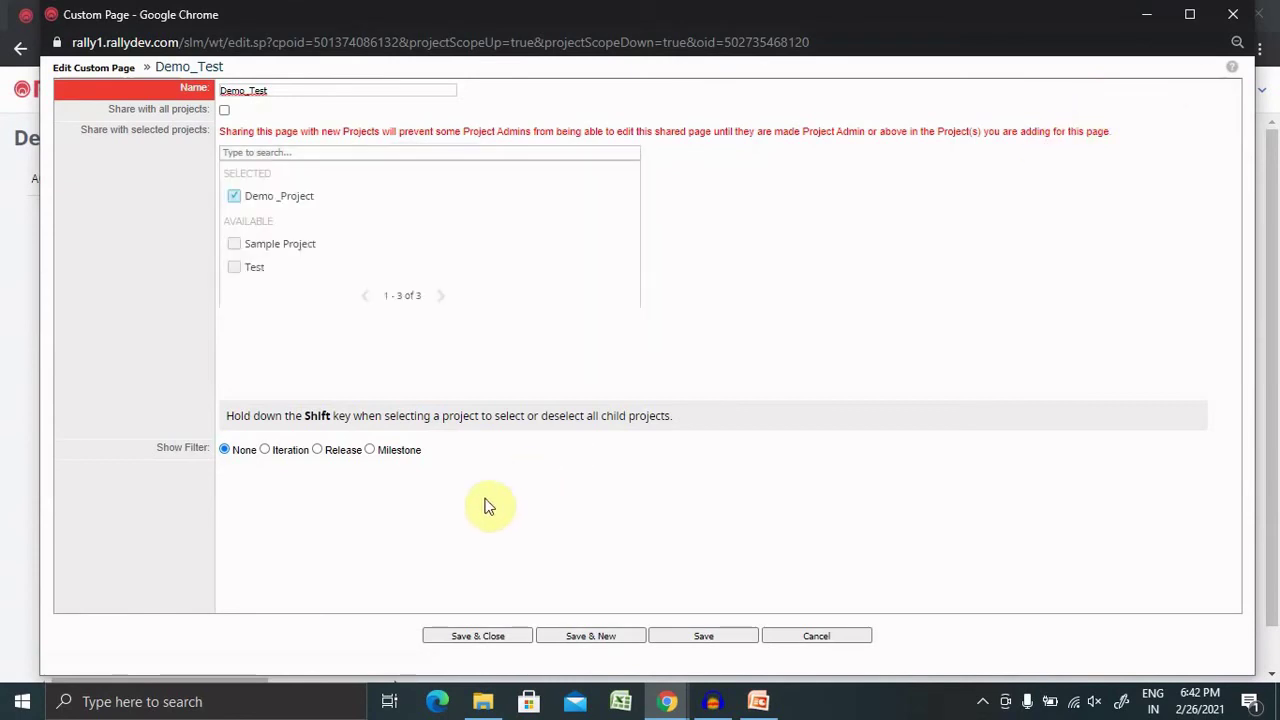
{"action": "left_click", "coordinate": [800, 638]}
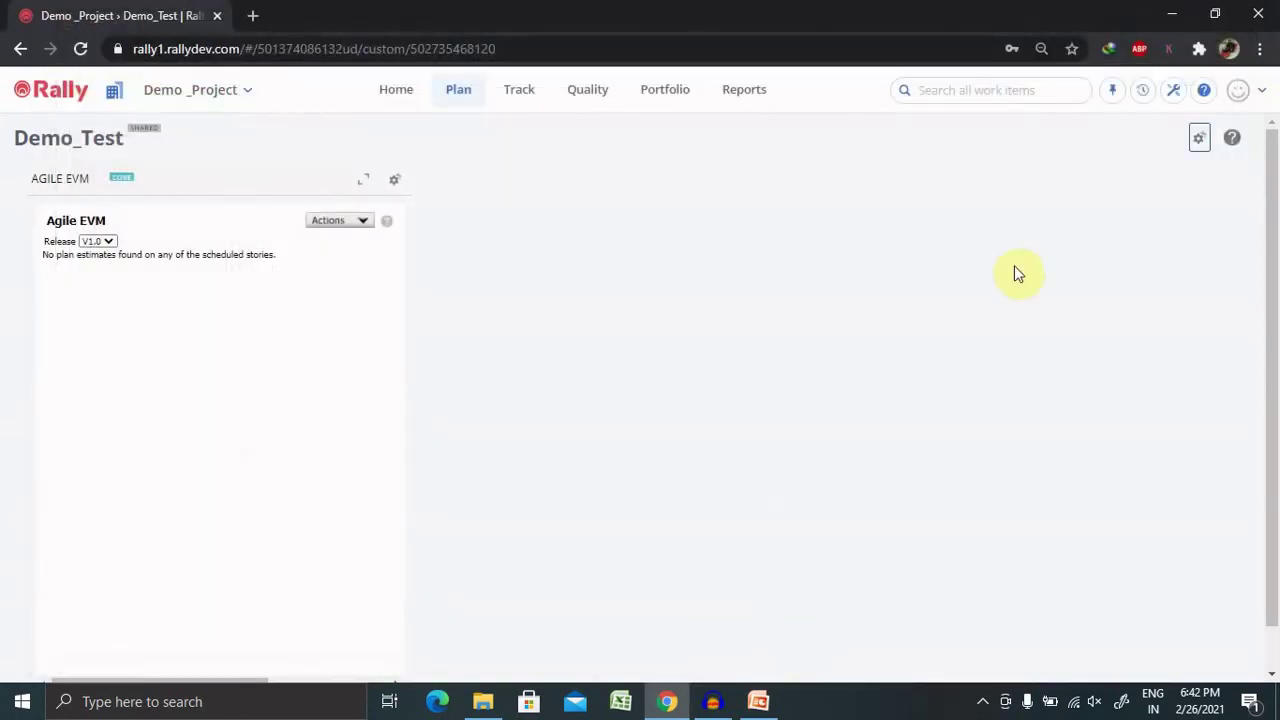
Switch to PowerPoint and display slide 3, the THANK YOU slide
{"action": "left_click", "coordinate": [758, 701]}
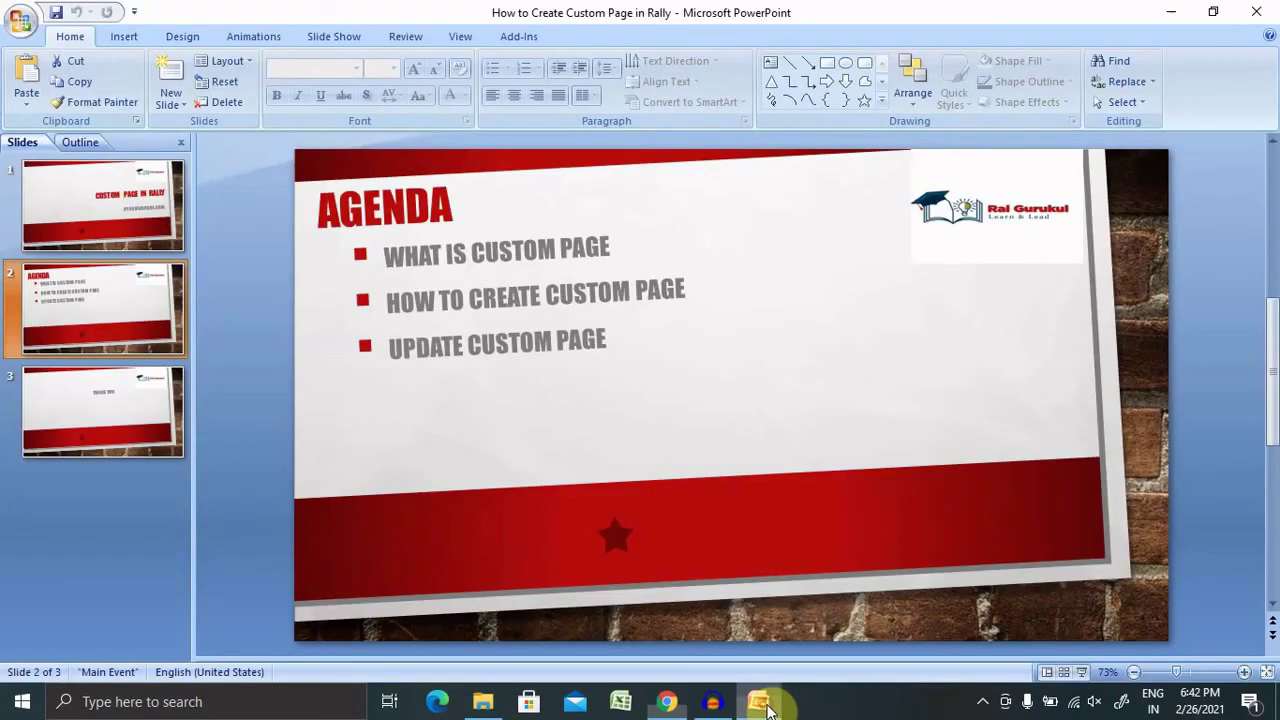
{"action": "left_click", "coordinate": [116, 414]}
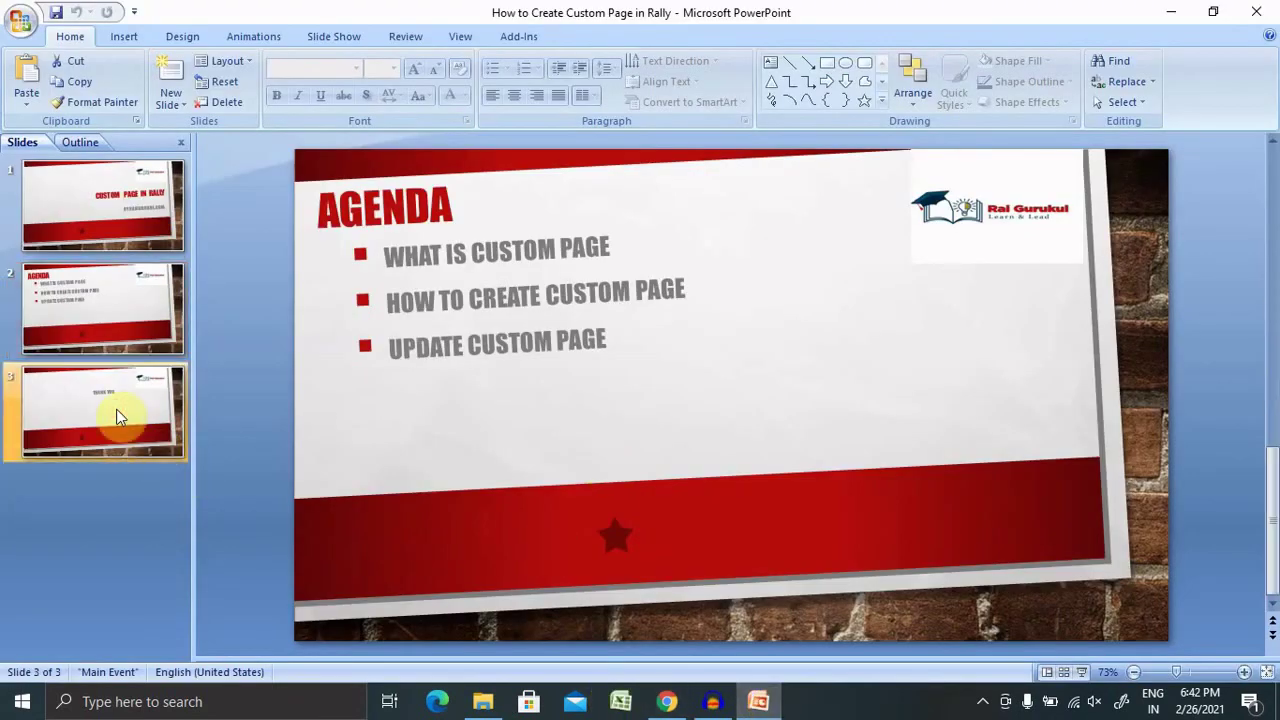
{"action": "left_click", "coordinate": [116, 412]}
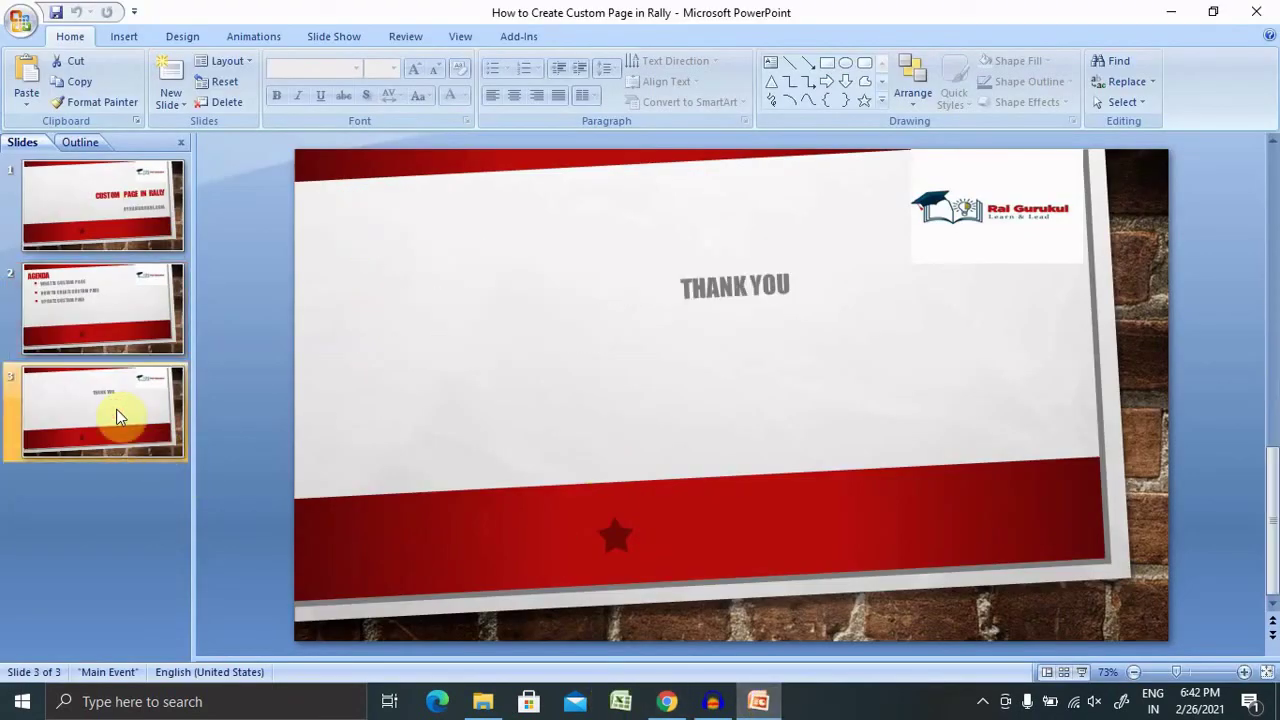